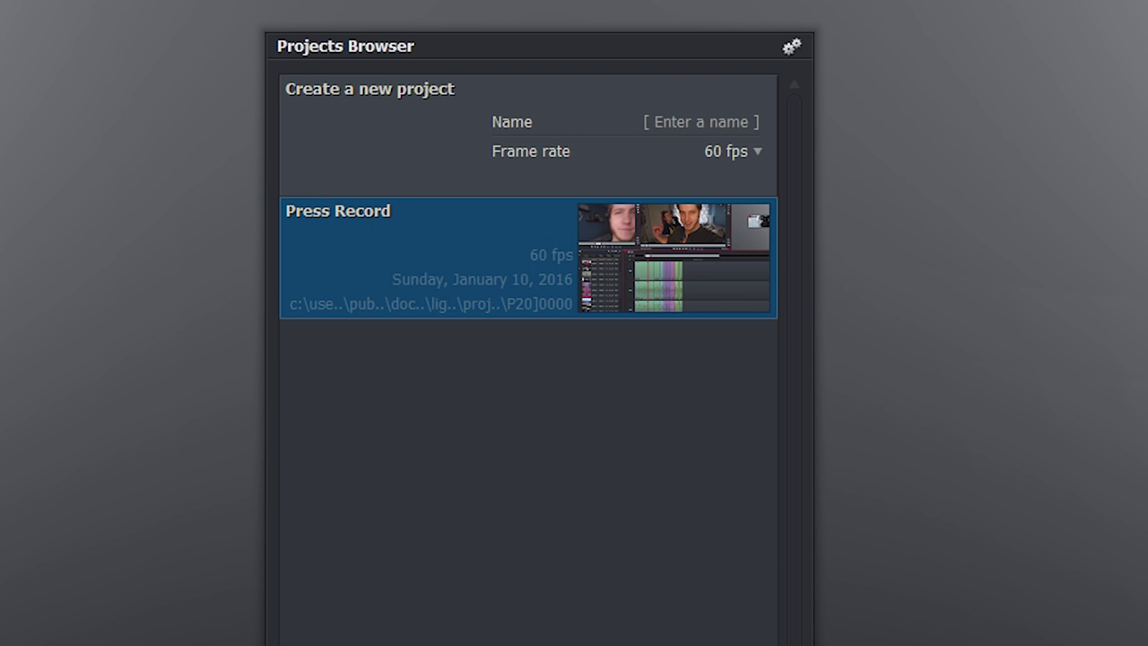
- Create a new project named Freedom Test with a frame rate of 60 fps
{"action": "left_click", "coordinate": [704, 122]}
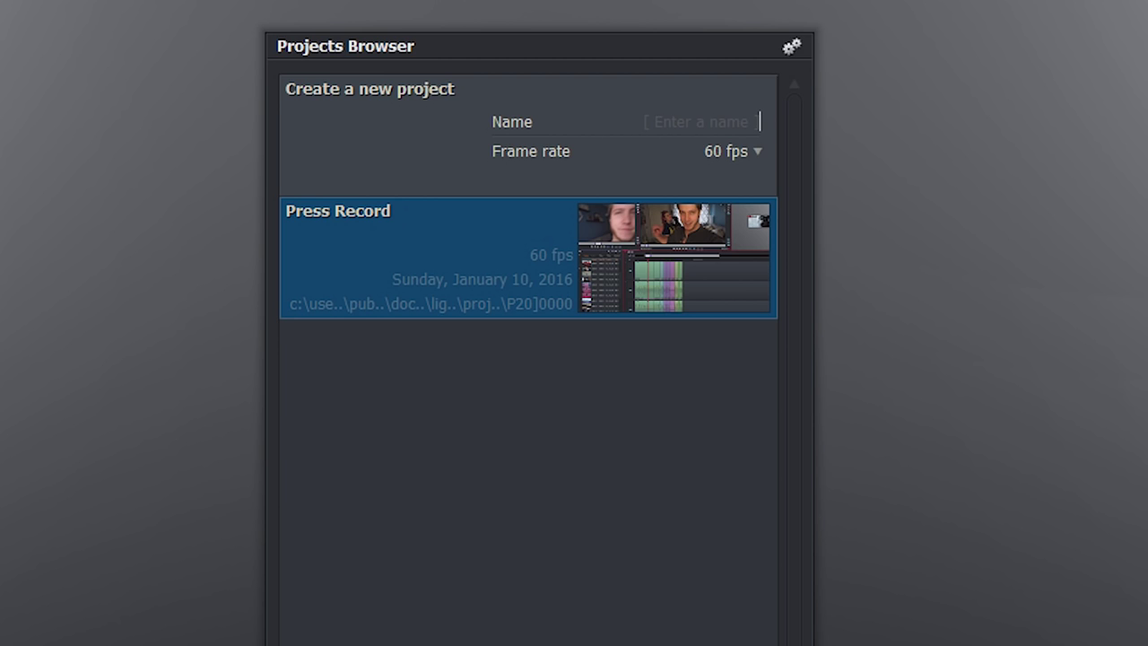
{"action": "type", "text": "Freedom Tes"}
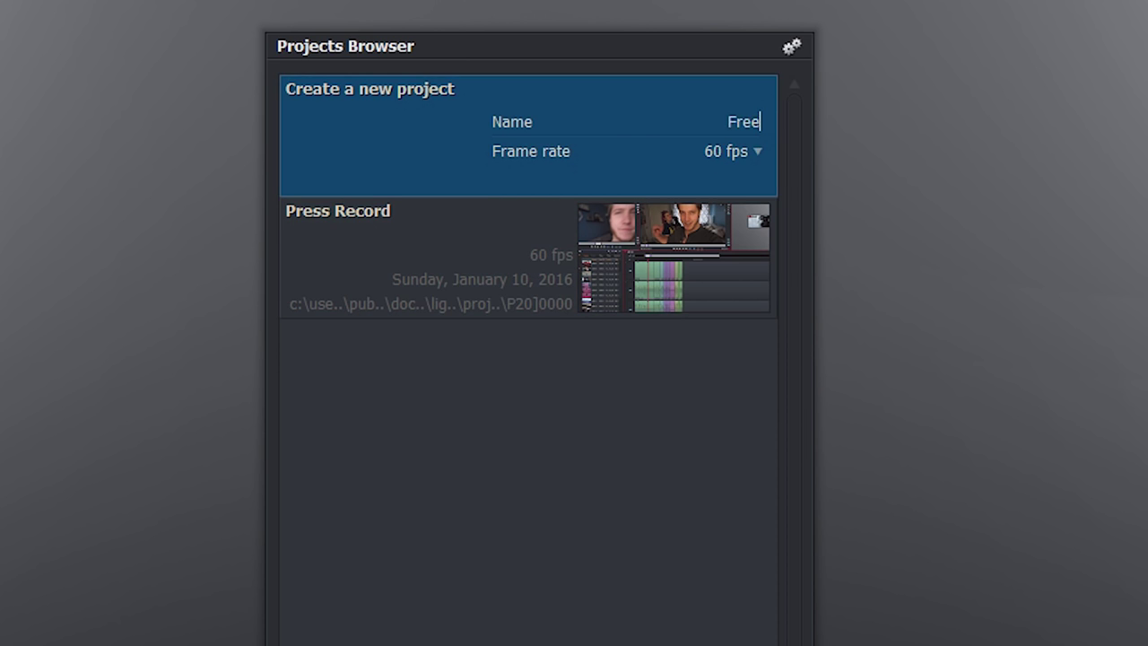
{"action": "type", "text": "t"}
{"action": "left_click", "coordinate": [733, 152]}
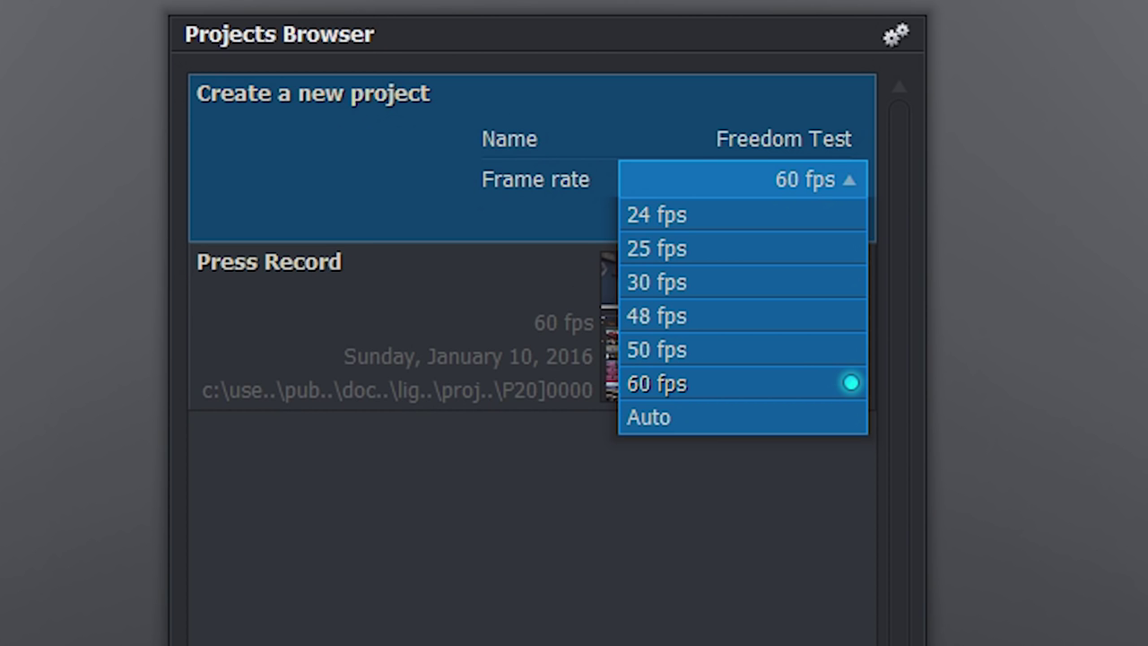
{"action": "left_click", "coordinate": [851, 383]}
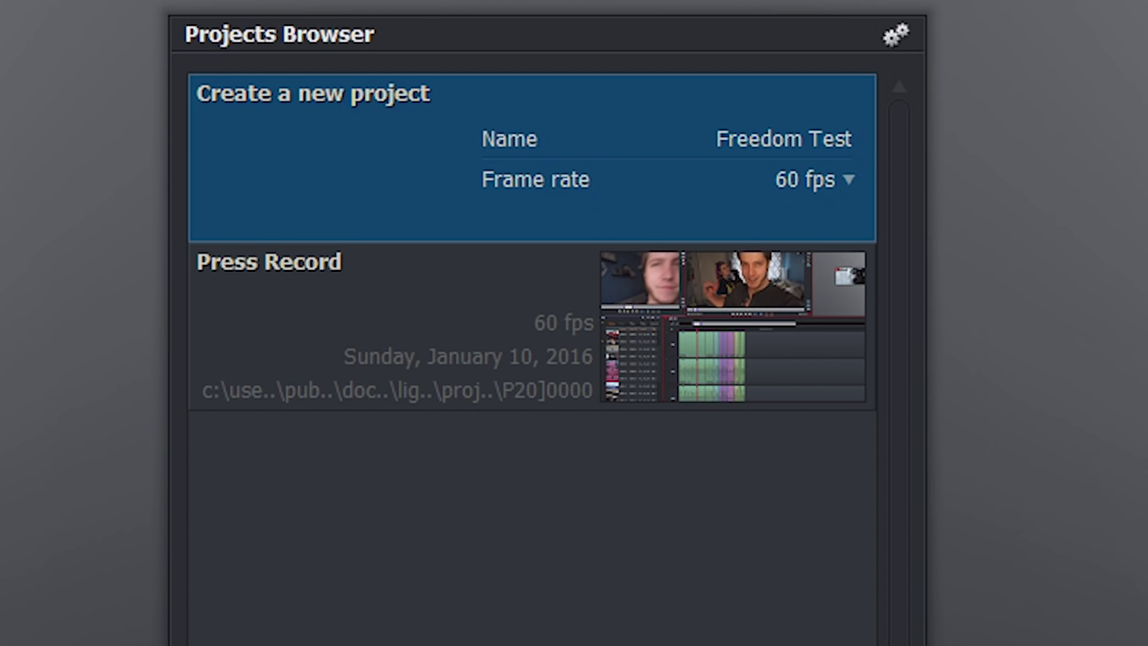
{"action": "left_click", "coordinate": [357, 401]}
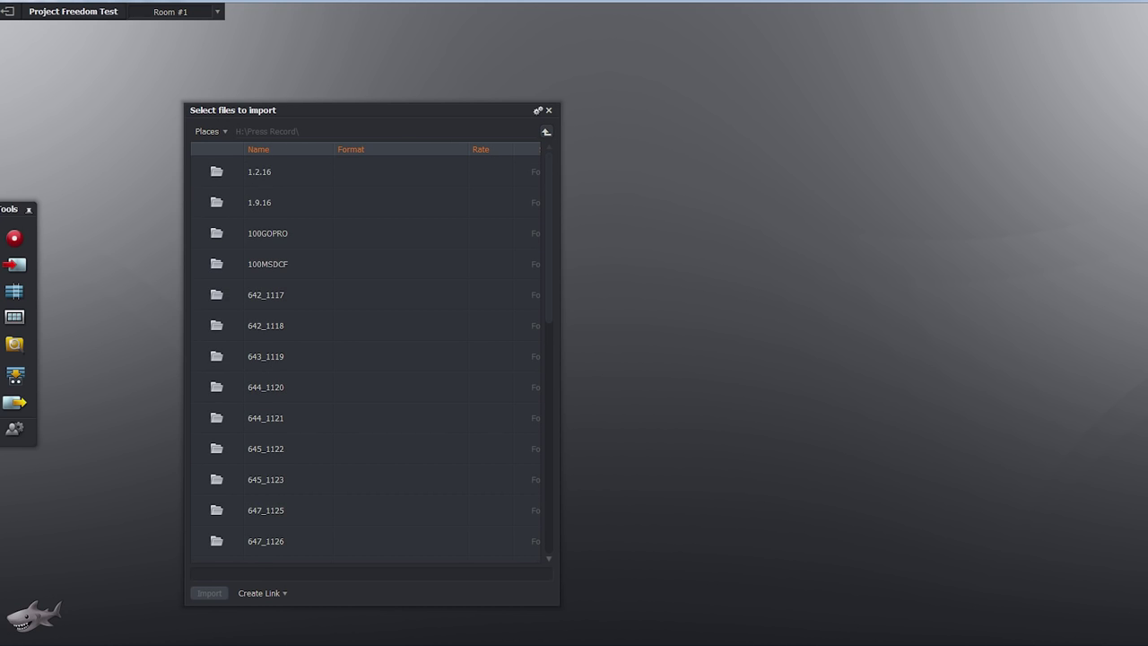
- Import the 1.9.16 footage folder into the project and browse through its clips
{"action": "left_click", "coordinate": [259, 203]}
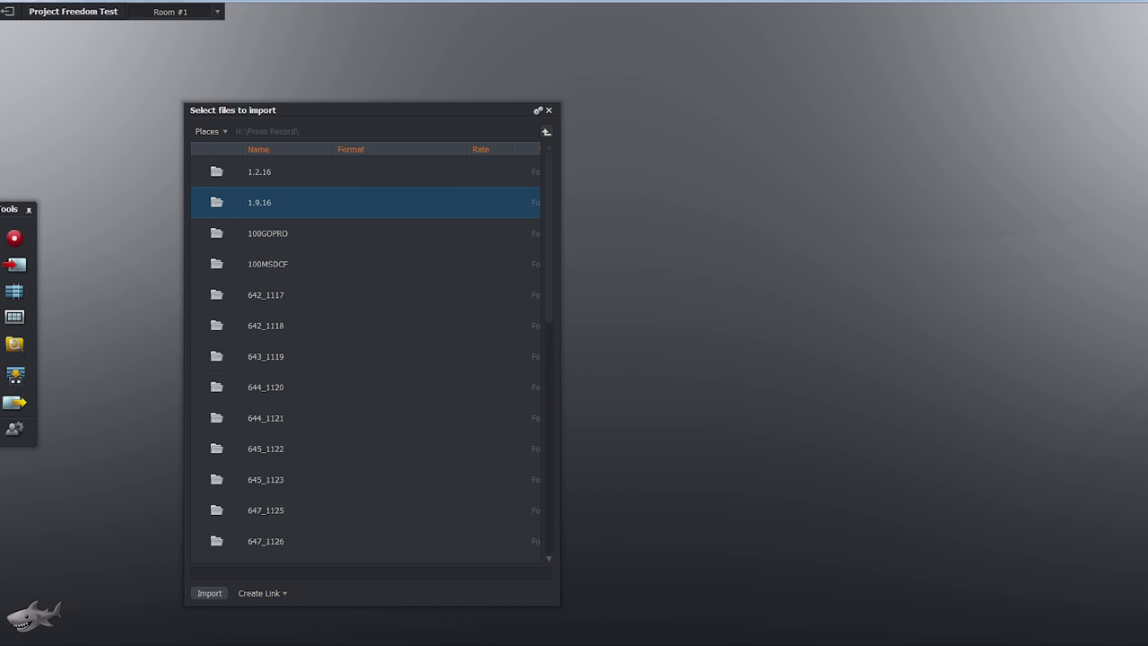
{"action": "left_click", "coordinate": [209, 593]}
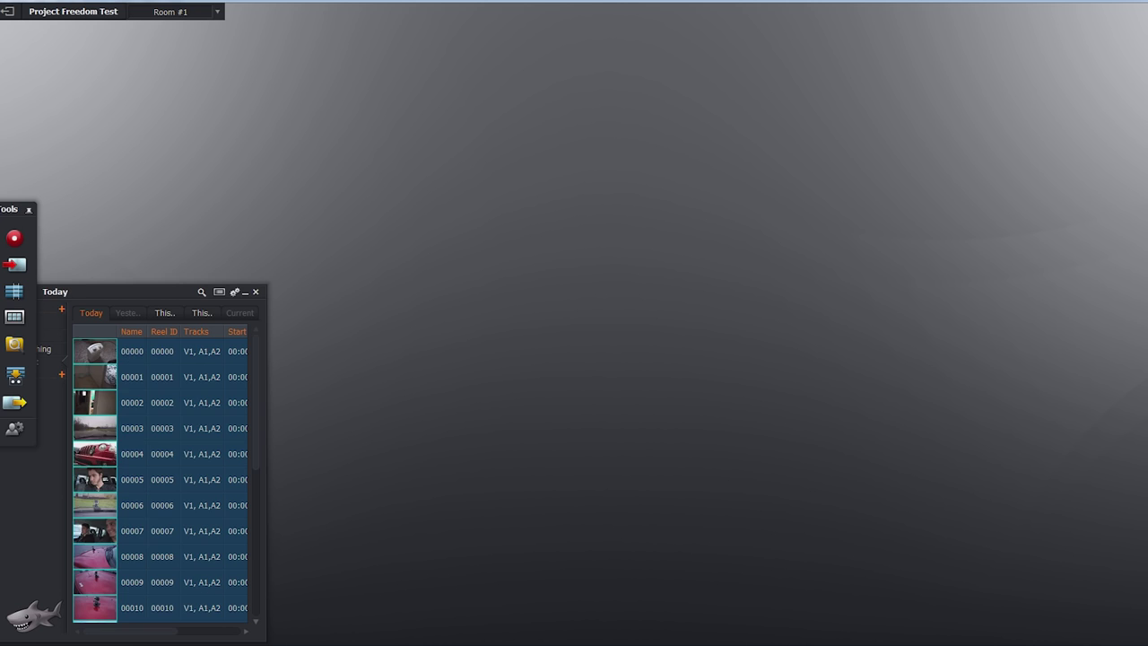
{"action": "scroll", "coordinate": [160, 479], "scroll_direction": "down", "scroll_amount": 4}
{"action": "scroll", "coordinate": [160, 480], "scroll_direction": "up", "scroll_amount": 4}
{"action": "scroll", "coordinate": [161, 480], "scroll_direction": "down", "scroll_amount": 4}
{"action": "scroll", "coordinate": [162, 480], "scroll_direction": "up", "scroll_amount": 4}
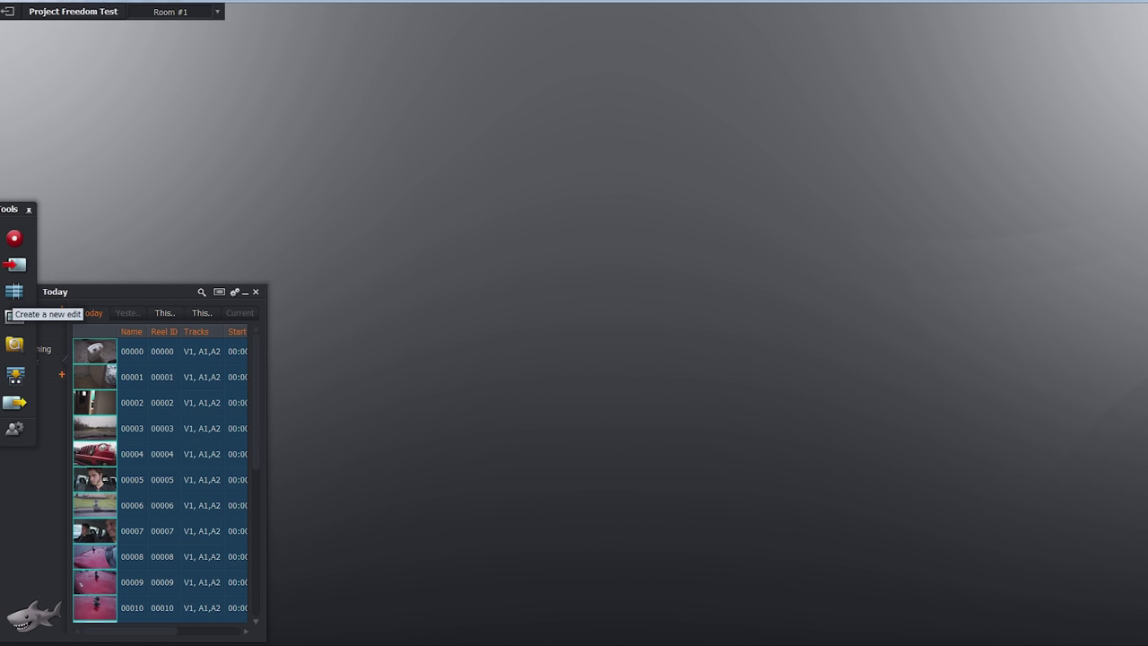
- Create a new edit and arrange its viewer above the timeline
{"action": "left_click", "coordinate": [53, 231]}
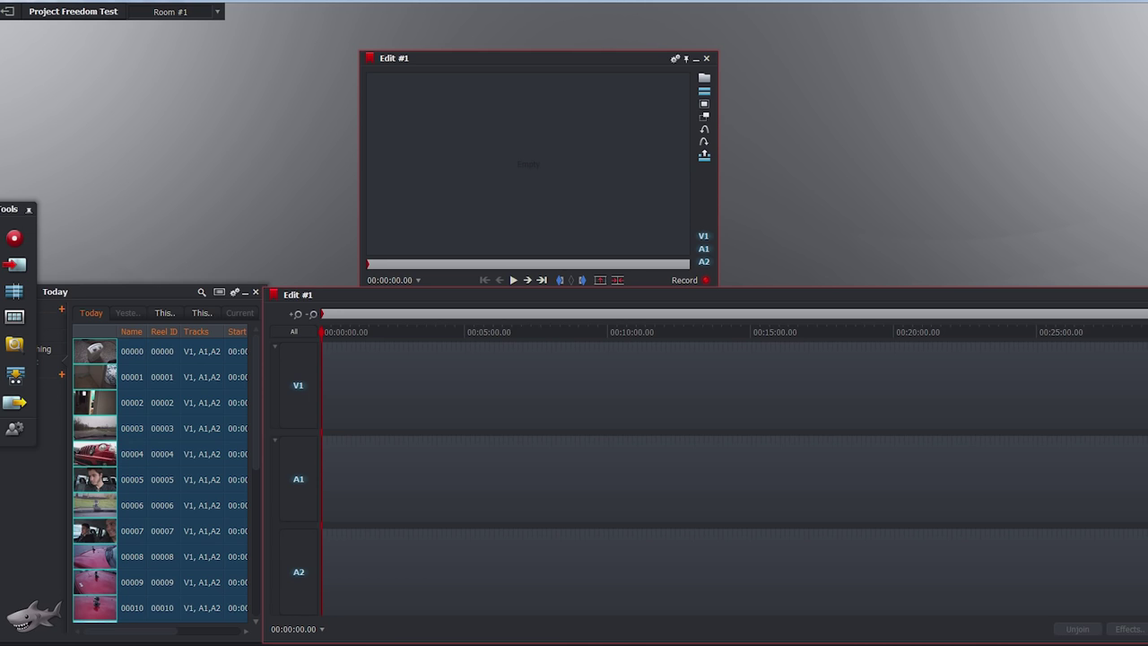
{"action": "left_click_drag", "start_coordinate": [520, 59], "coordinate": [198, 45]}
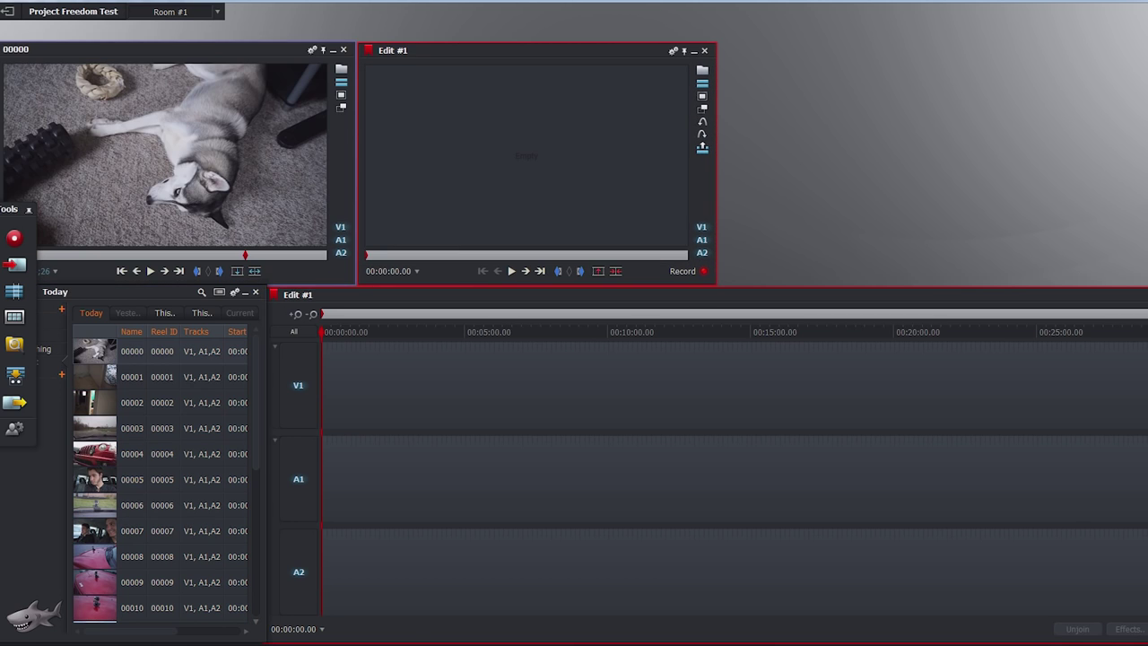
- Open clip 00004 in the source viewer, scrub through it and mark a section of it
{"action": "double_click", "coordinate": [94, 454]}
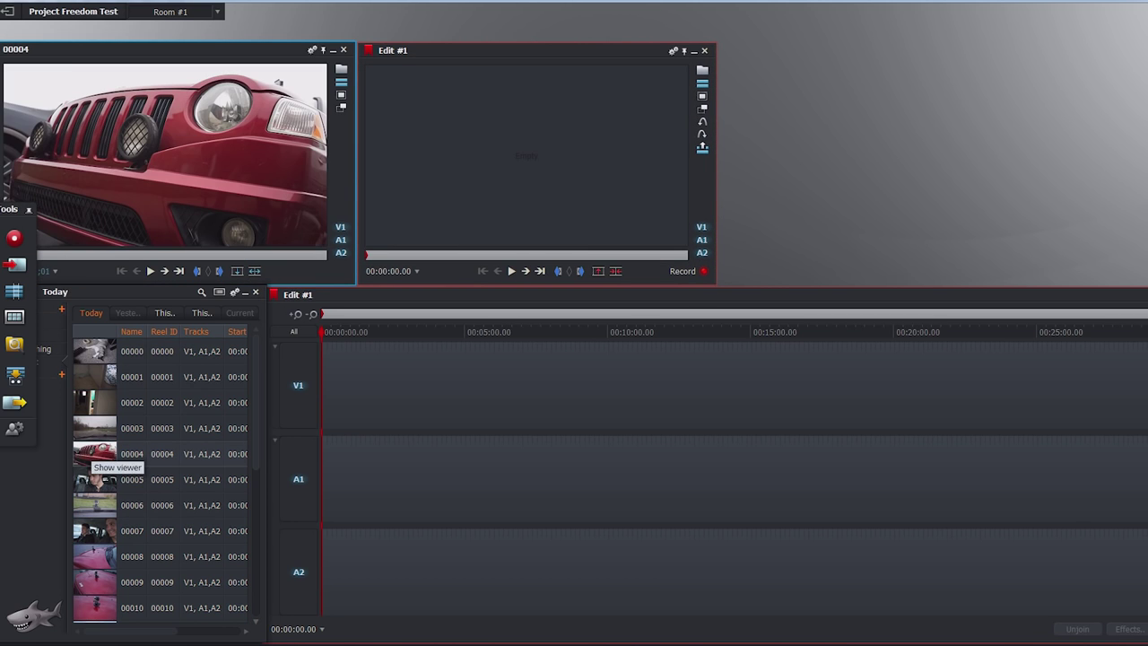
{"action": "left_click_drag", "start_coordinate": [62, 255], "coordinate": [164, 255]}
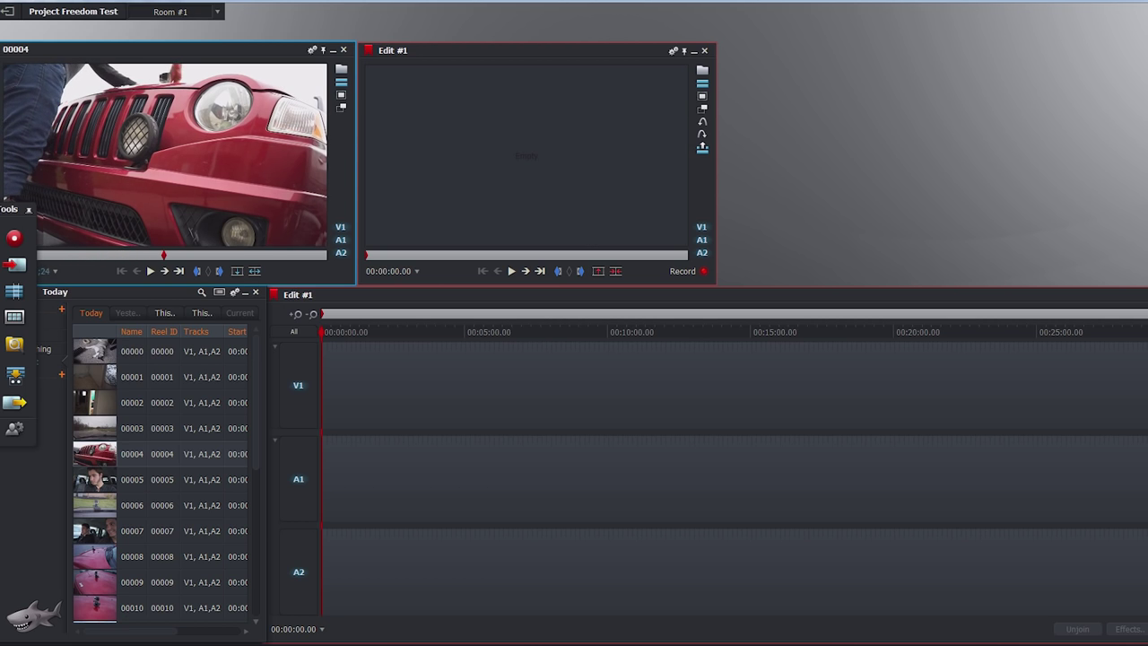
{"action": "left_click", "coordinate": [121, 270]}
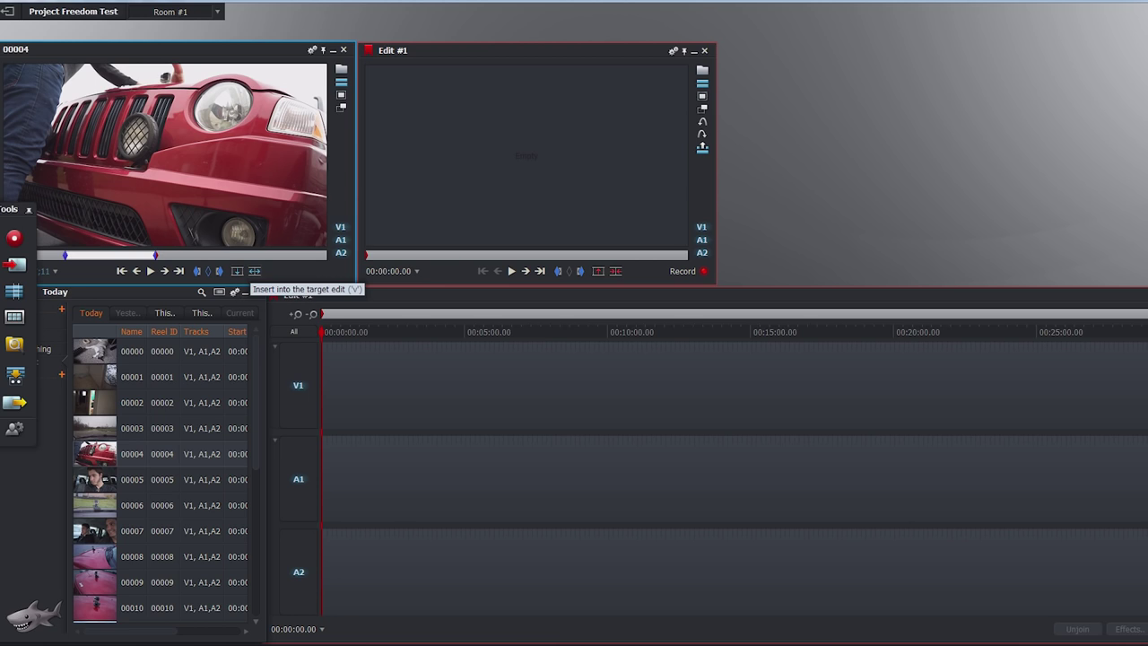
- Place the marked section of clip 00004 repeatedly into Edit #1, including a replace at 00:00:32.18
{"action": "left_click", "coordinate": [237, 271]}
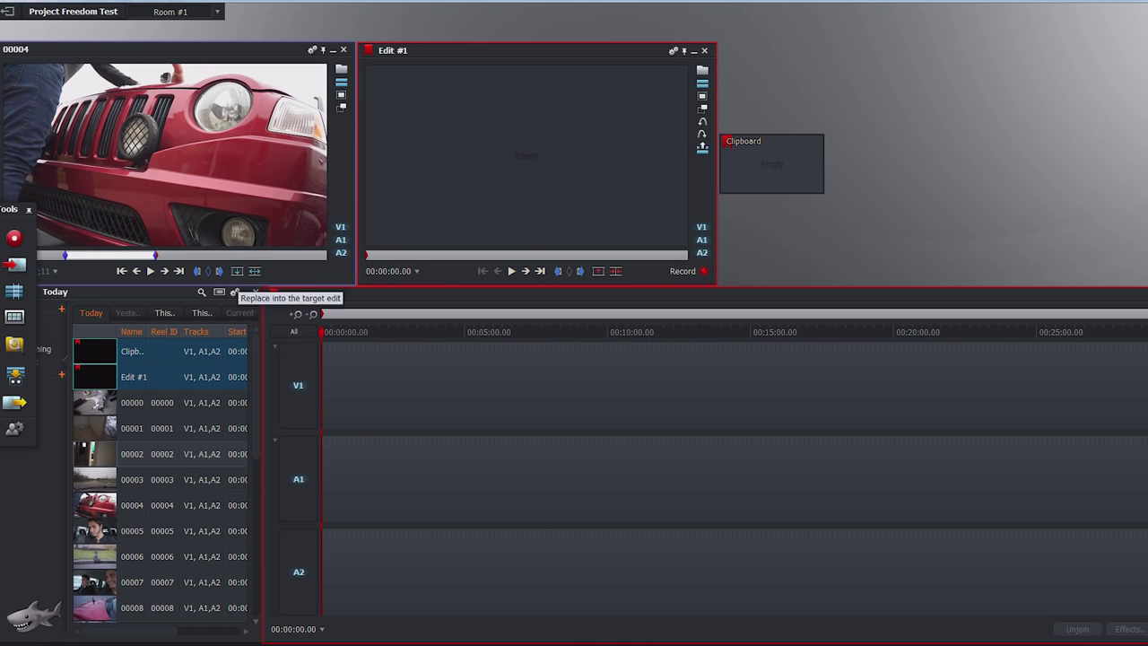
{"action": "left_click", "coordinate": [237, 271]}
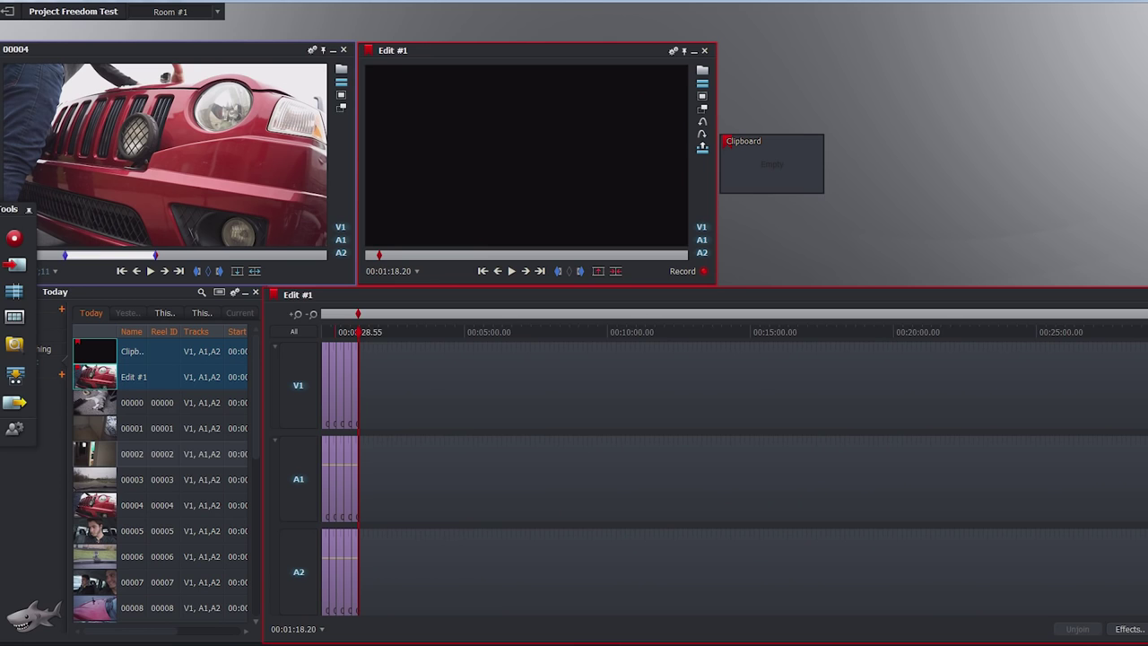
{"action": "left_click_drag", "start_coordinate": [339, 332], "coordinate": [337, 332]}
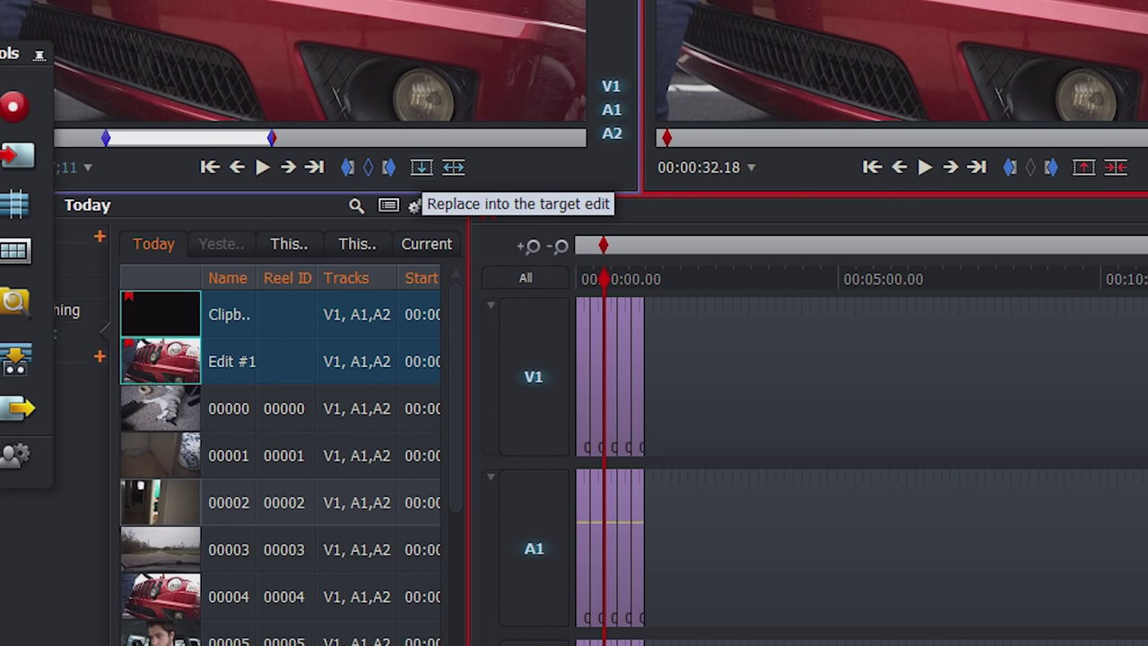
{"action": "left_click", "coordinate": [420, 167]}
{"action": "key", "text": "ctrl+z"}
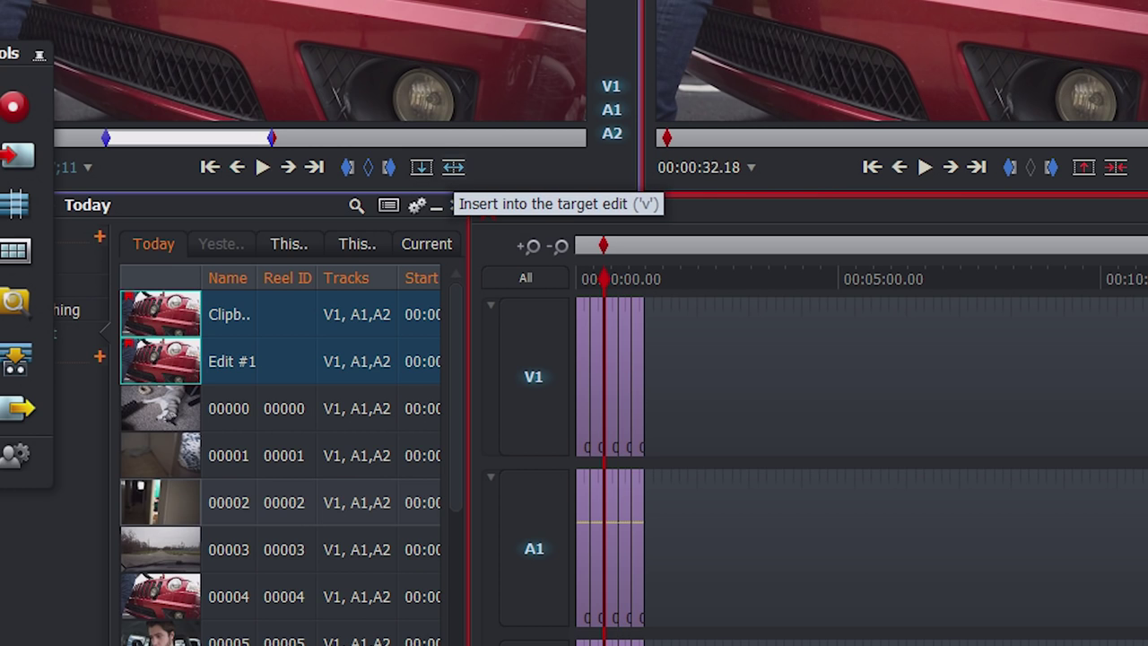
- Insert the marked section of clip 00004 into Edit #1 at the playhead and clear the whole edit
{"action": "left_click", "coordinate": [453, 167]}
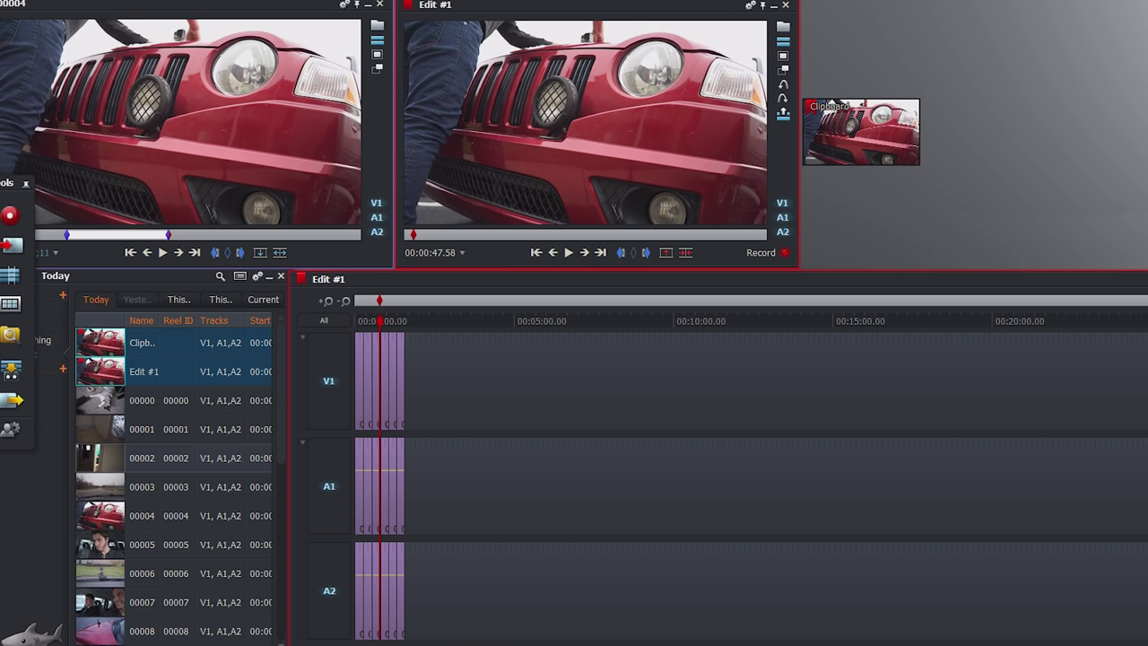
{"action": "key", "text": "ctrl+v"}
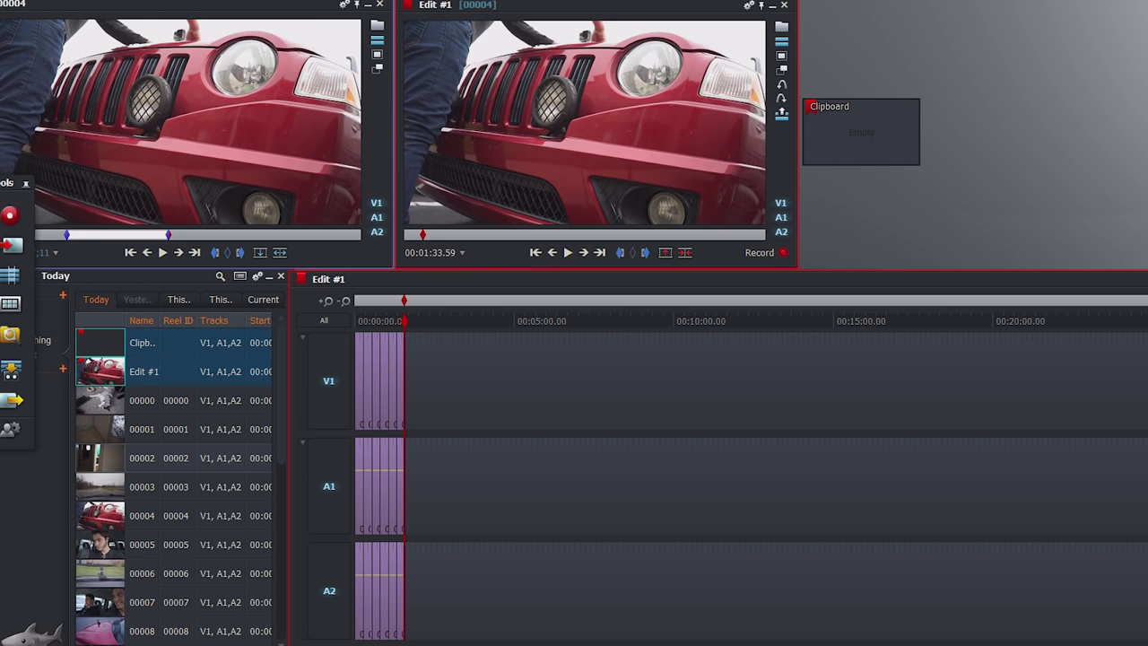
{"action": "key", "text": "v"}
{"action": "key", "text": "x"}
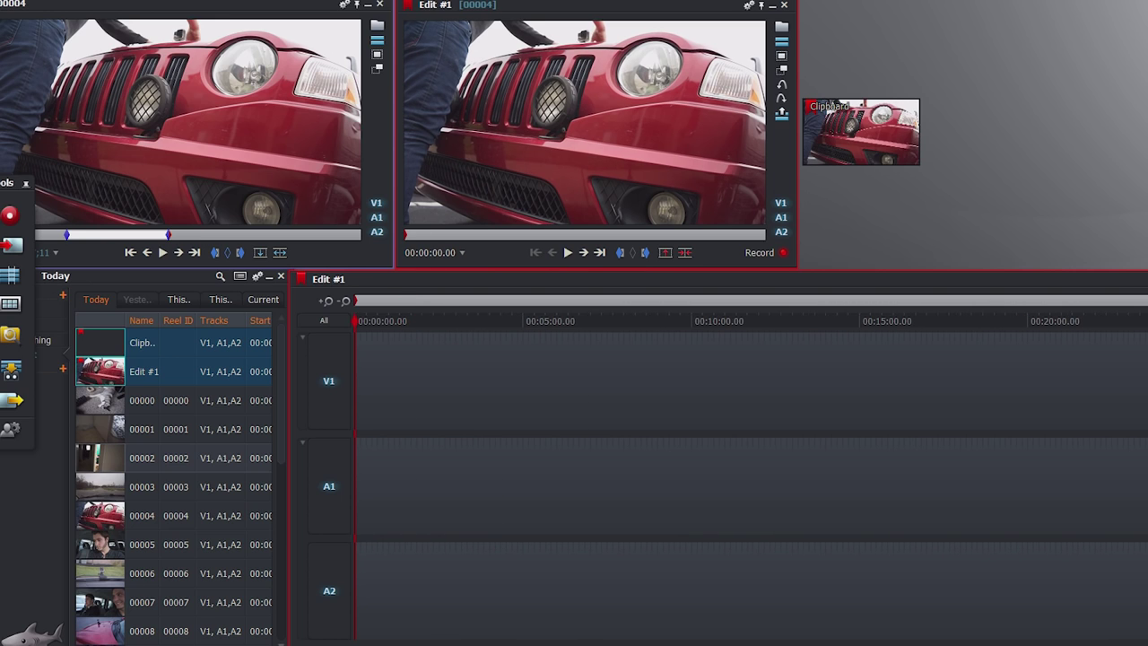
- Select all the clips in the bin and place them together at the start of the Edit #1 timeline
{"action": "scroll", "coordinate": [150, 401], "scroll_direction": "down", "scroll_amount": 1}
{"action": "scroll", "coordinate": [174, 484], "scroll_direction": "down", "scroll_amount": 4}
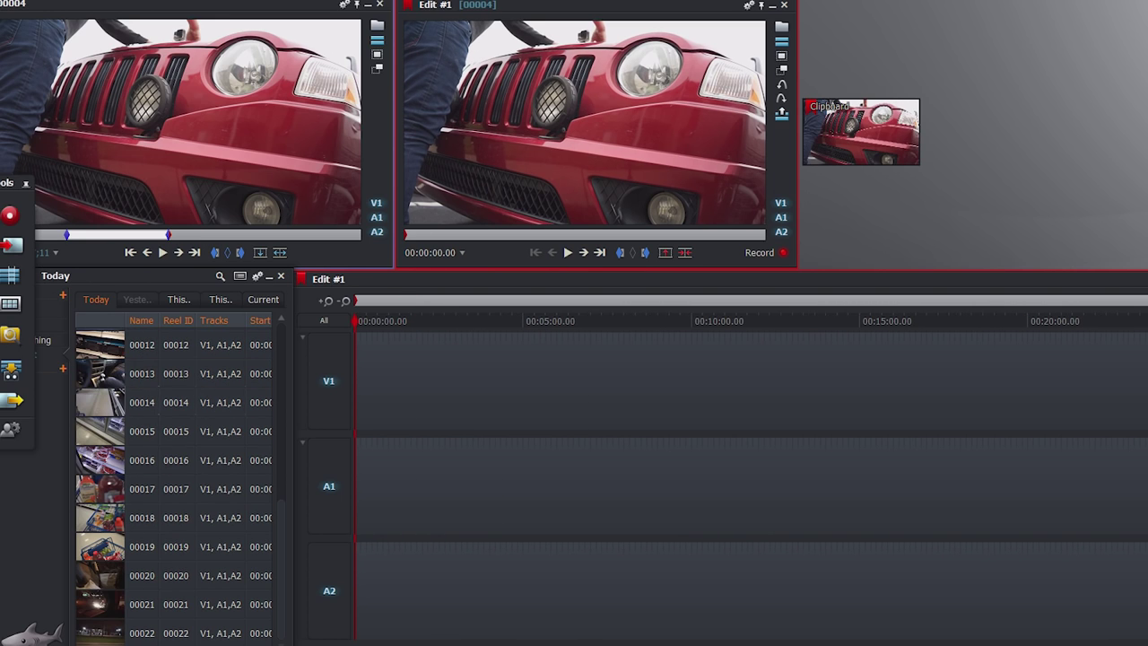
{"action": "key", "text": "ctrl+a"}
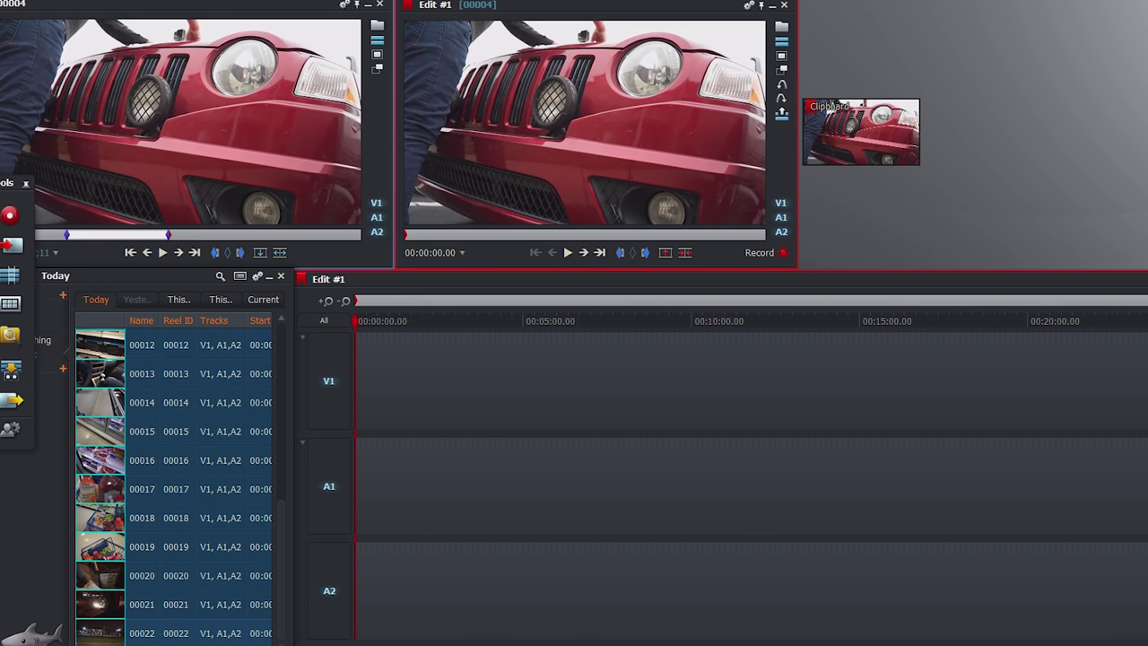
{"action": "scroll", "coordinate": [175, 484], "scroll_direction": "up", "scroll_amount": 5}
{"action": "left_click_drag", "start_coordinate": [101, 402], "coordinate": [359, 401]}
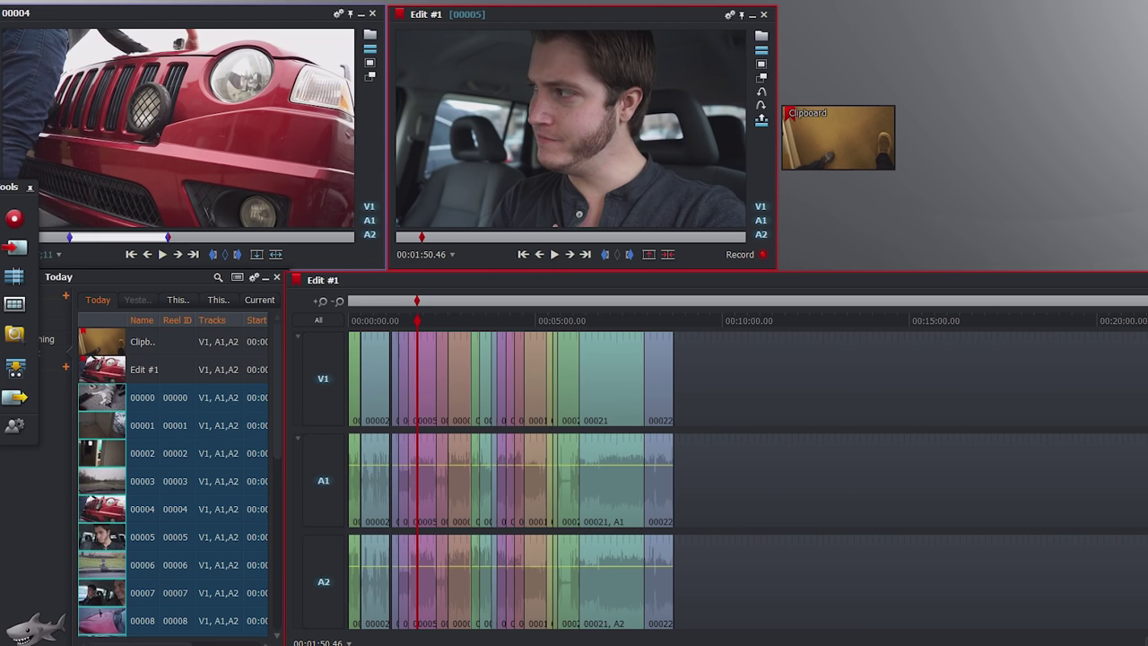
- Mark clip 00005 from 00:01:48.54 to 00:01:56.44 on the timeline and delete that section, closing the gap
{"action": "key", "text": "Up"}
{"action": "key", "text": "Up"}
{"action": "key", "text": "Up"}
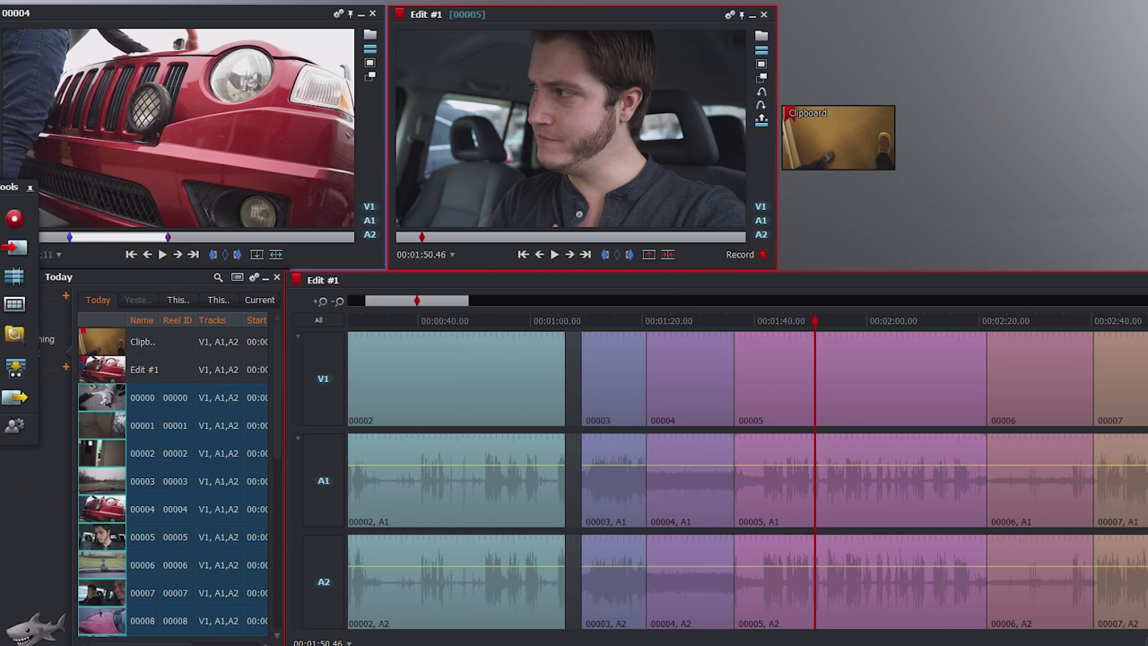
{"action": "key", "text": "Down"}
{"action": "key", "text": "Down"}
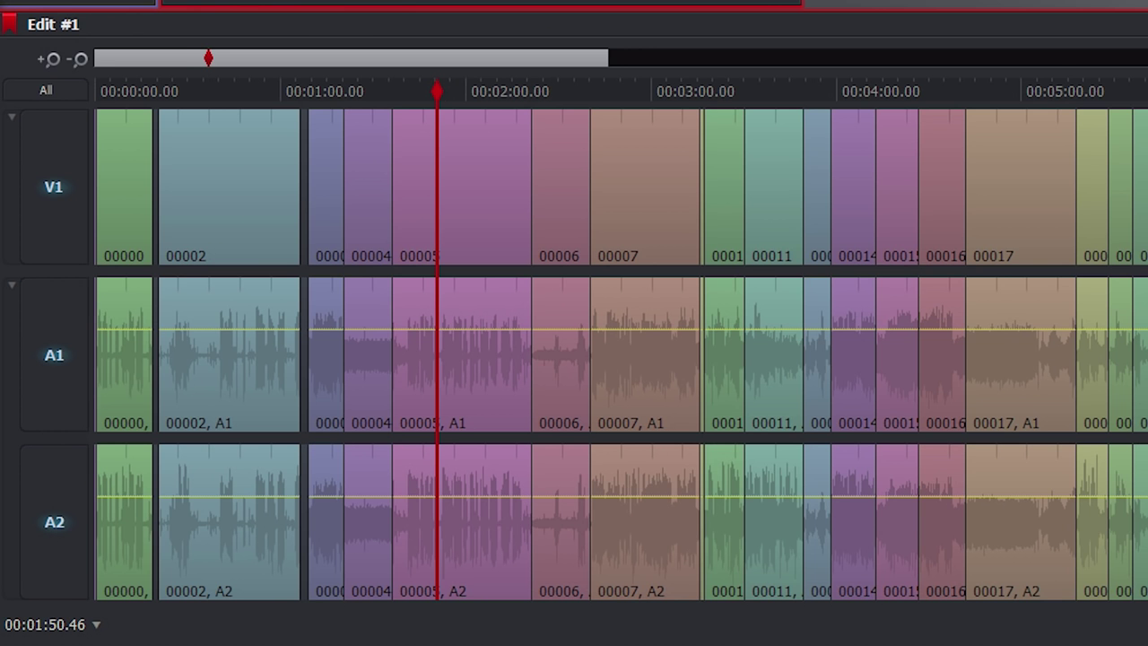
{"action": "left_click_drag", "start_coordinate": [438, 92], "coordinate": [431, 92]}
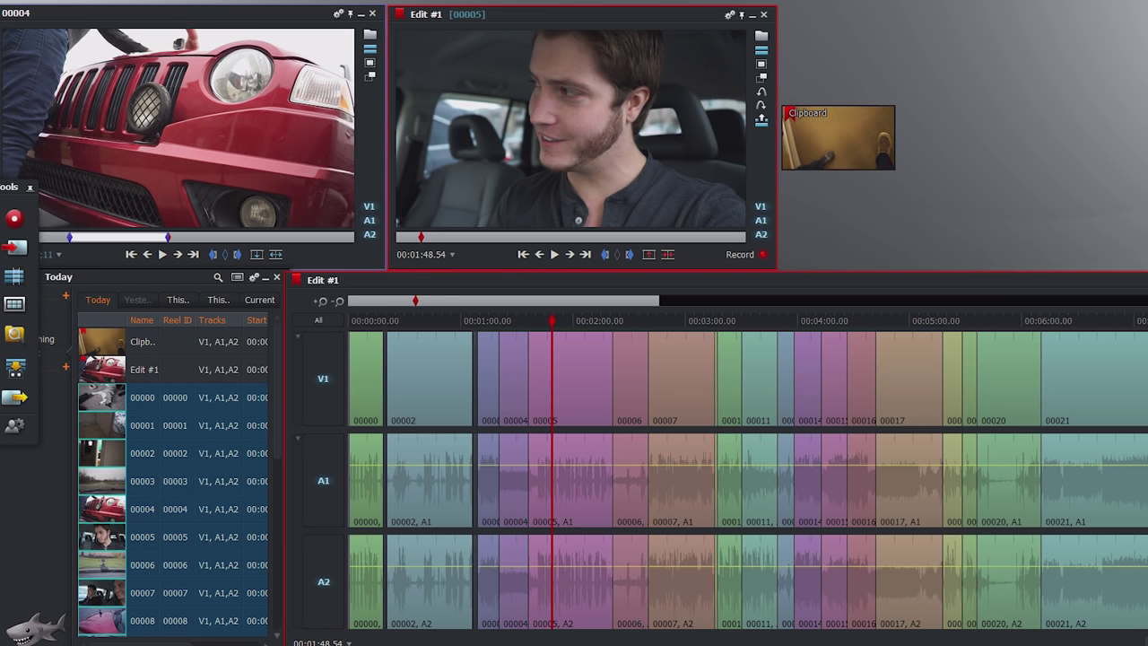
{"action": "key", "text": "i"}
{"action": "left_click_drag", "start_coordinate": [431, 92], "coordinate": [456, 92]}
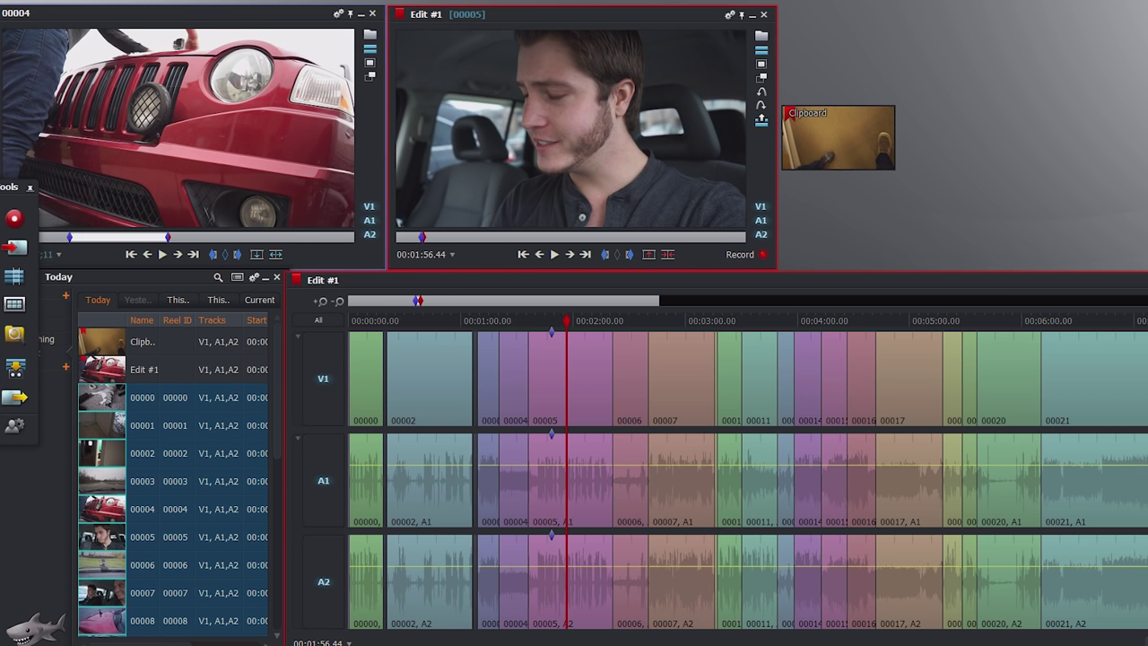
{"action": "key", "text": "o"}
{"action": "left_click_drag", "start_coordinate": [567, 320], "coordinate": [566, 320]}
{"action": "key", "text": "x"}
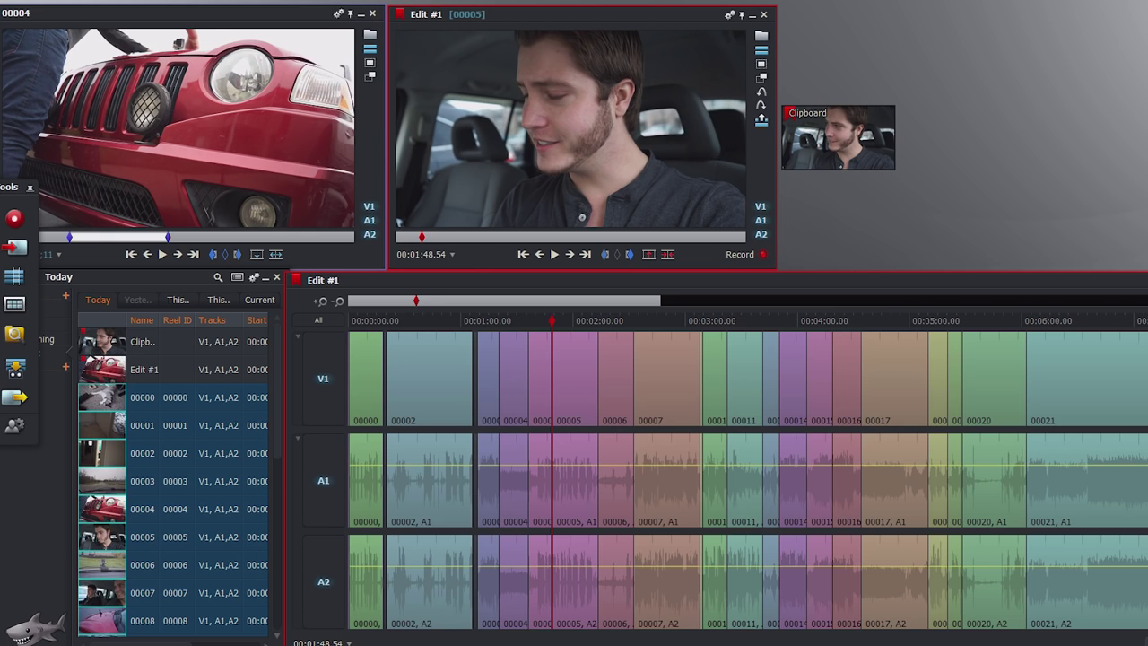
- Remove clip 00007 from the timeline and delete the gap it leaves
{"action": "left_click_drag", "start_coordinate": [673, 372], "coordinate": [1104, 79]}
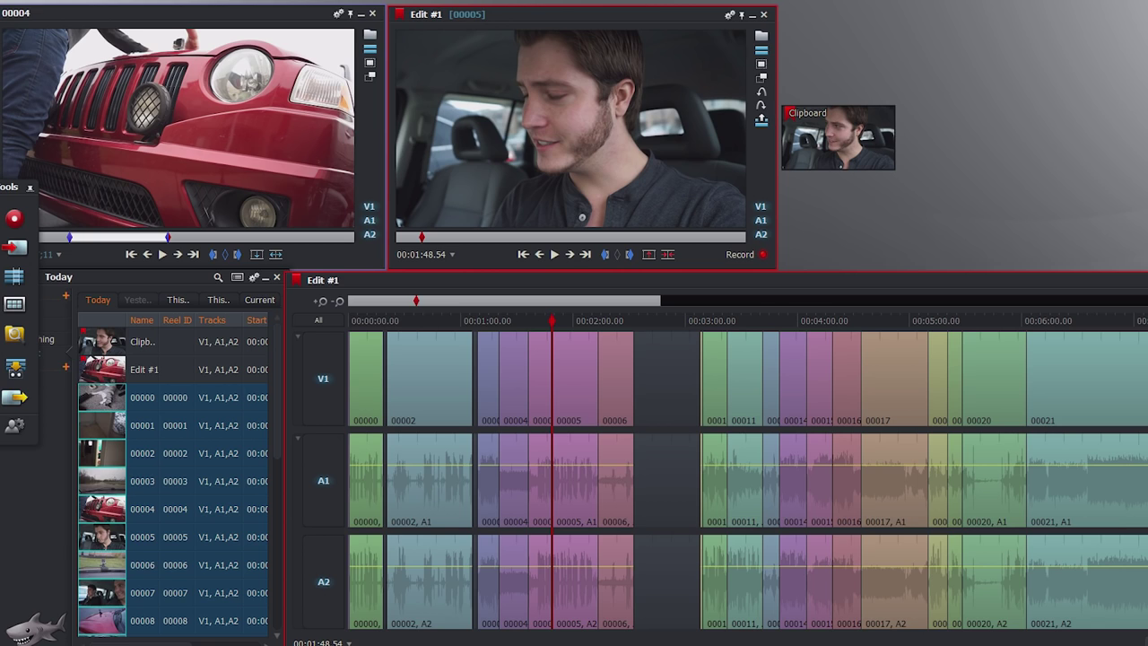
{"action": "left_click_drag", "start_coordinate": [638, 321], "coordinate": [701, 320]}
{"action": "key", "text": "i"}
{"action": "key", "text": "Delete"}
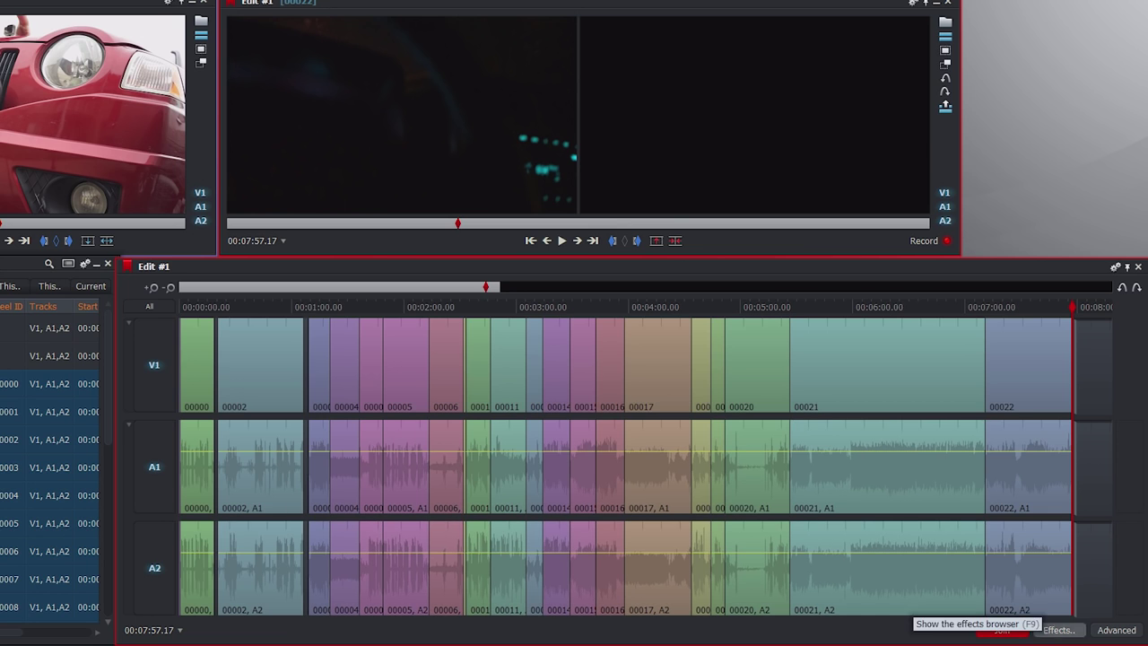
- Open the effects browser and preview the video mix effects on clip 00010 at 00:02:42.58
{"action": "left_click", "coordinate": [1058, 629]}
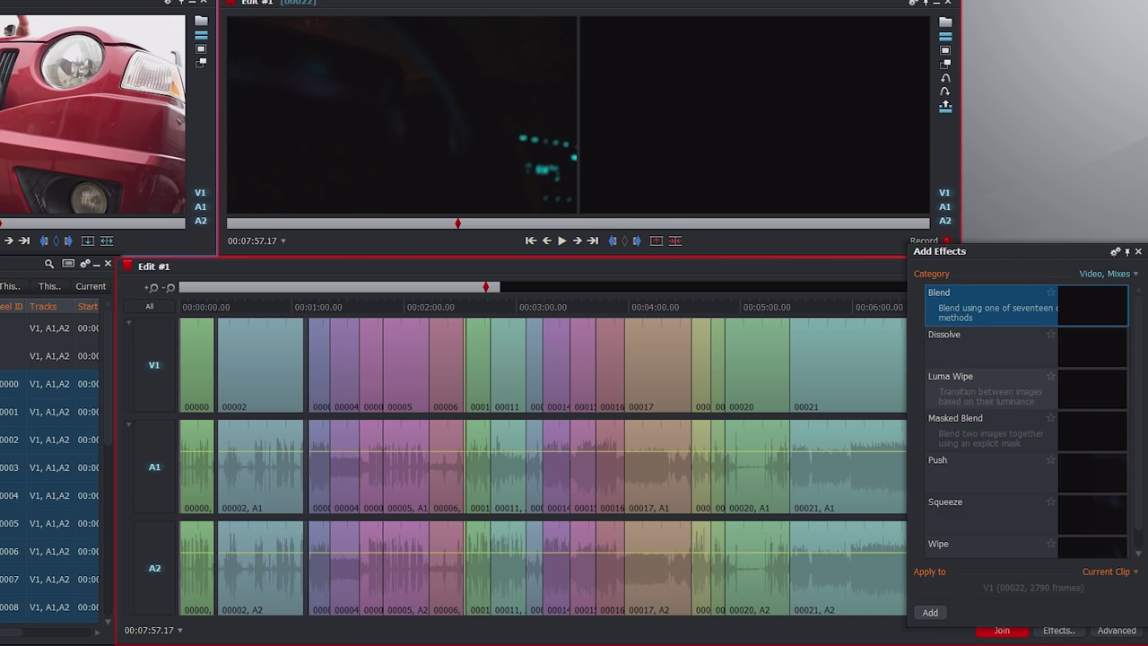
{"action": "left_click", "coordinate": [484, 306]}
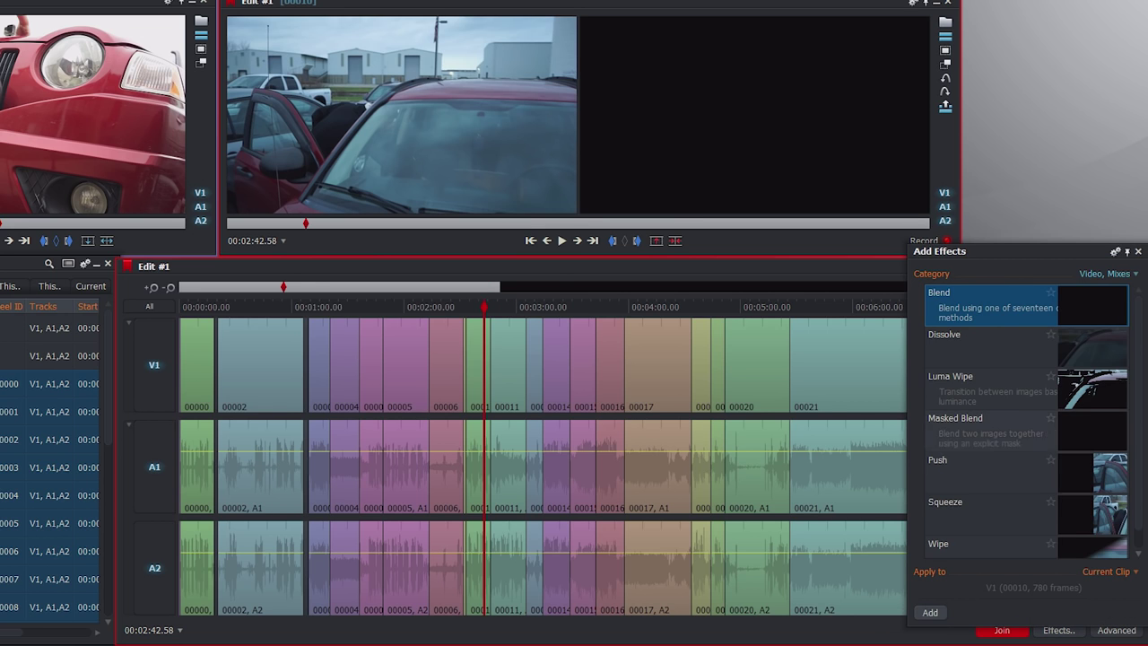
{"action": "scroll", "coordinate": [1027, 448], "scroll_direction": "down", "scroll_amount": 1}
- Show the advanced track controls and open the V1 speed value of clip 00010 for editing
{"action": "left_click", "coordinate": [1117, 629]}
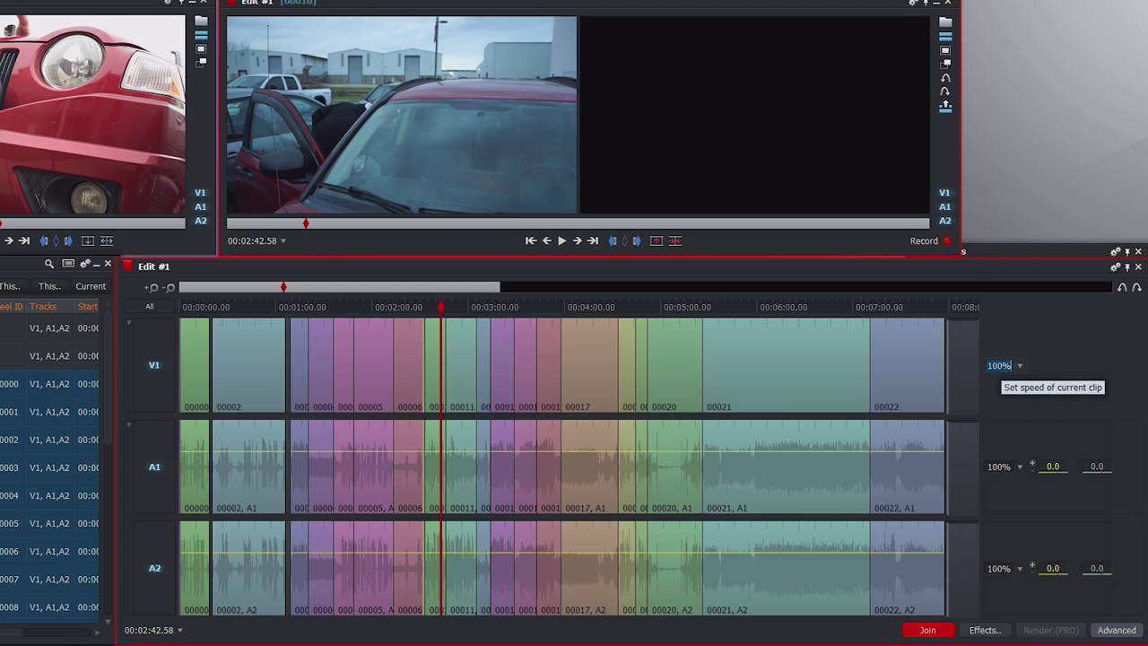
{"action": "left_click", "coordinate": [997, 366]}
{"action": "double_click", "coordinate": [992, 365]}
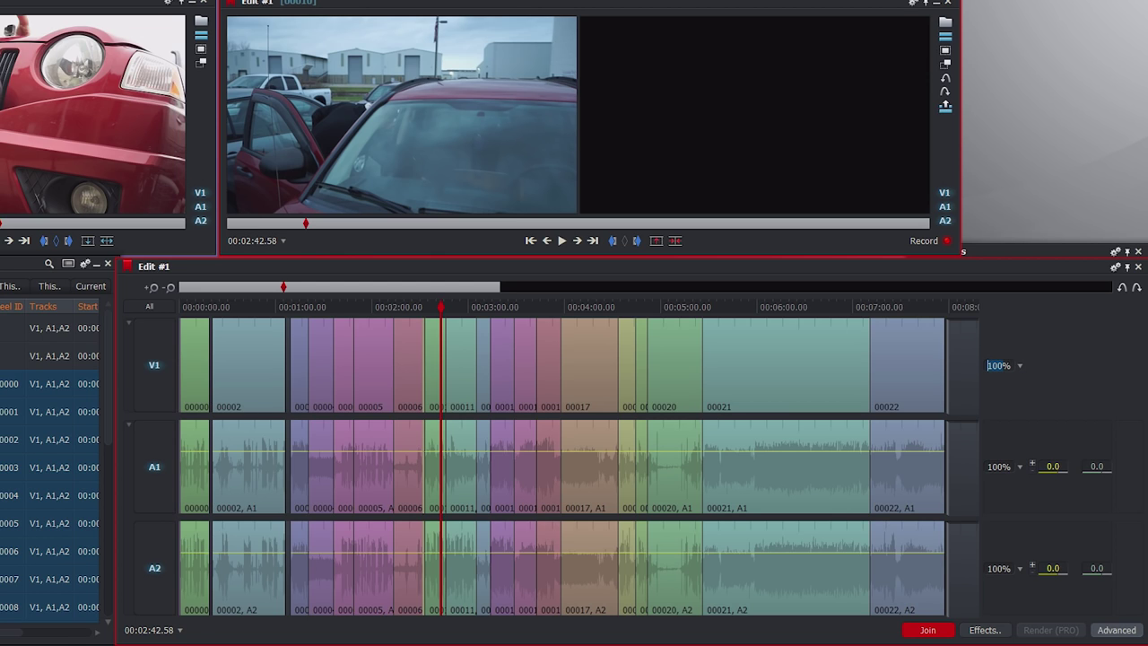
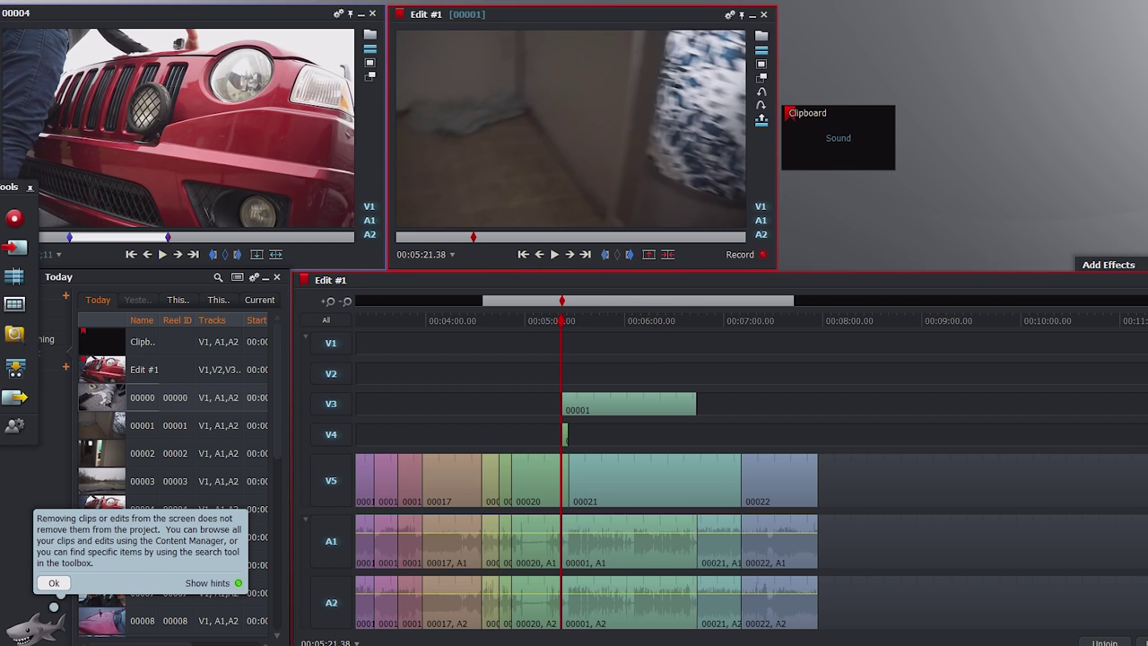
- Place clip 00002 on track V2 of Edit #1, starting at 00:05:21.38
{"action": "left_click_drag", "start_coordinate": [102, 453], "coordinate": [652, 374]}
{"action": "right_click", "coordinate": [660, 374]}
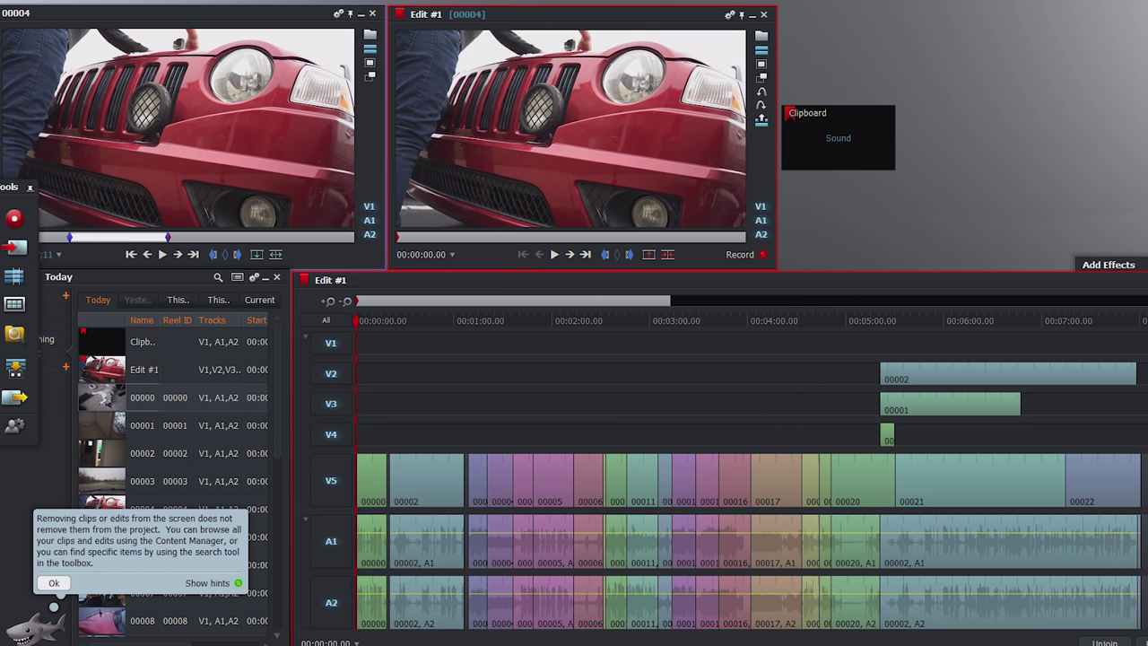
- Add a Titles effect with the text "Freedom Title" to clip 00002 near the start of track V5
{"action": "right_click", "coordinate": [421, 456]}
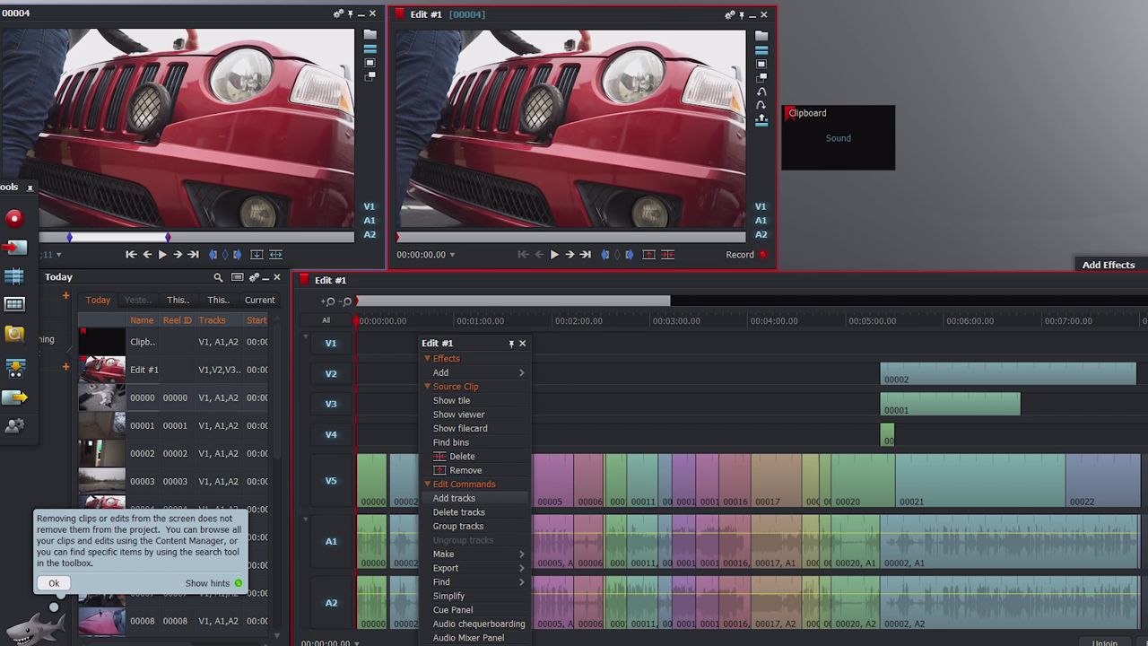
{"action": "mouse_move", "coordinate": [441, 372]}
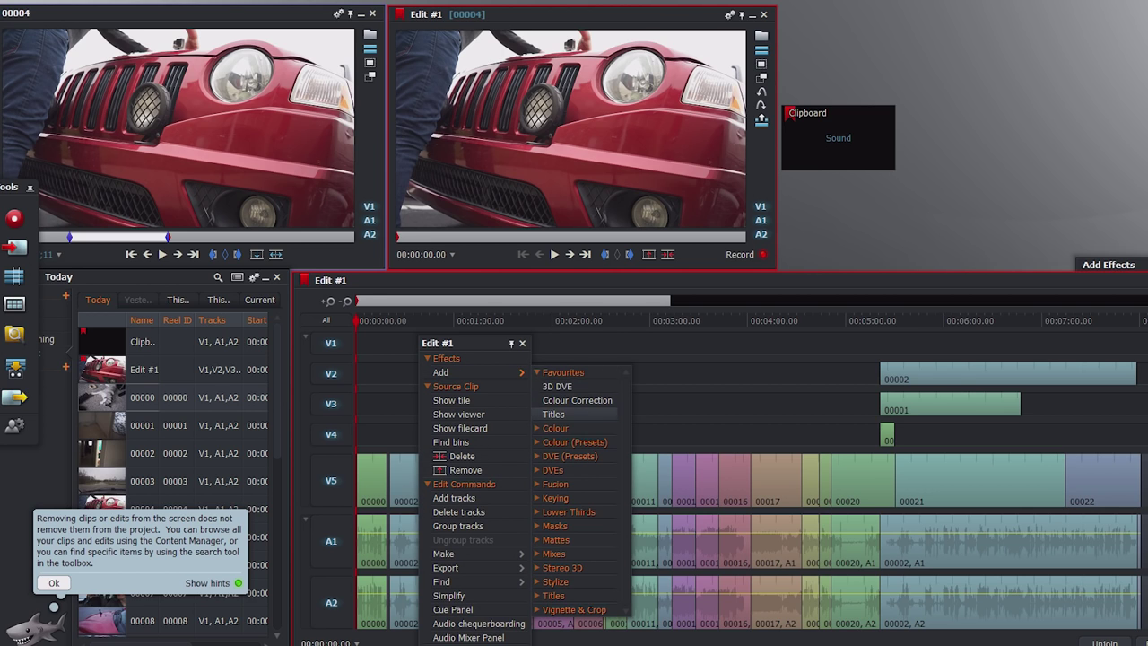
{"action": "left_click", "coordinate": [553, 415]}
{"action": "type", "text": "Freedom Title"}
{"action": "key", "text": "ctrl+b"}
- Go through the title's face and outline settings, and enable its shadow and its effects options
{"action": "left_click_drag", "start_coordinate": [780, 136], "coordinate": [948, 97]}
{"action": "left_click", "coordinate": [927, 241]}
{"action": "left_click", "coordinate": [1020, 240]}
{"action": "left_click", "coordinate": [1066, 240]}
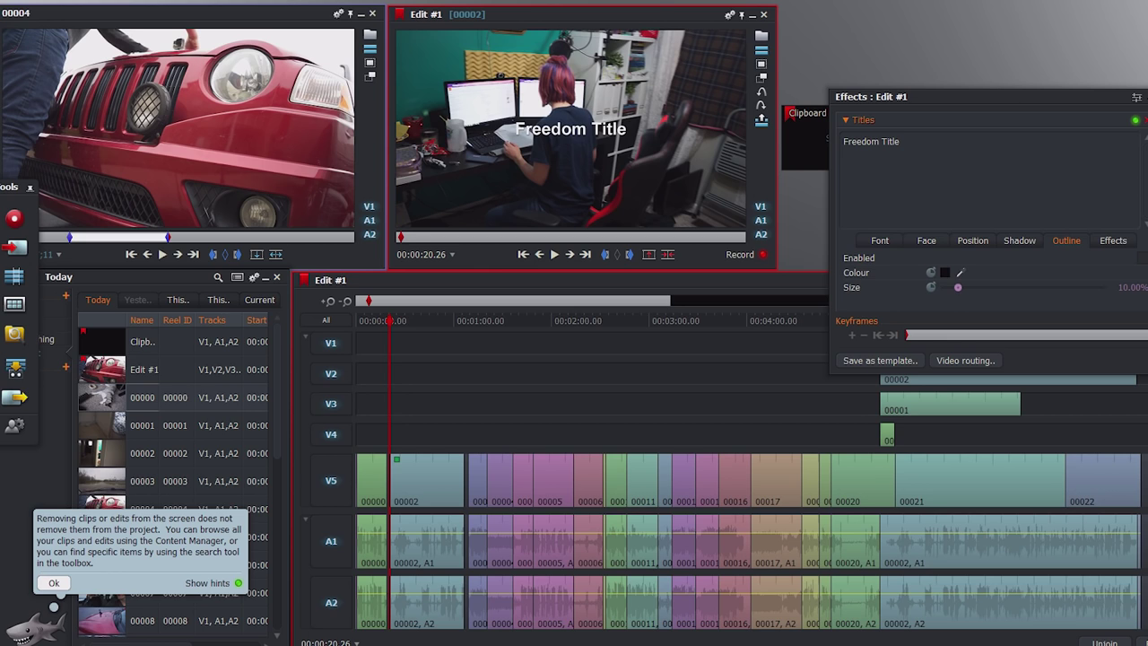
{"action": "left_click", "coordinate": [1113, 240]}
{"action": "left_click", "coordinate": [1125, 258]}
{"action": "left_click", "coordinate": [1123, 285]}
{"action": "left_click", "coordinate": [1125, 295]}
{"action": "left_click", "coordinate": [1124, 320]}
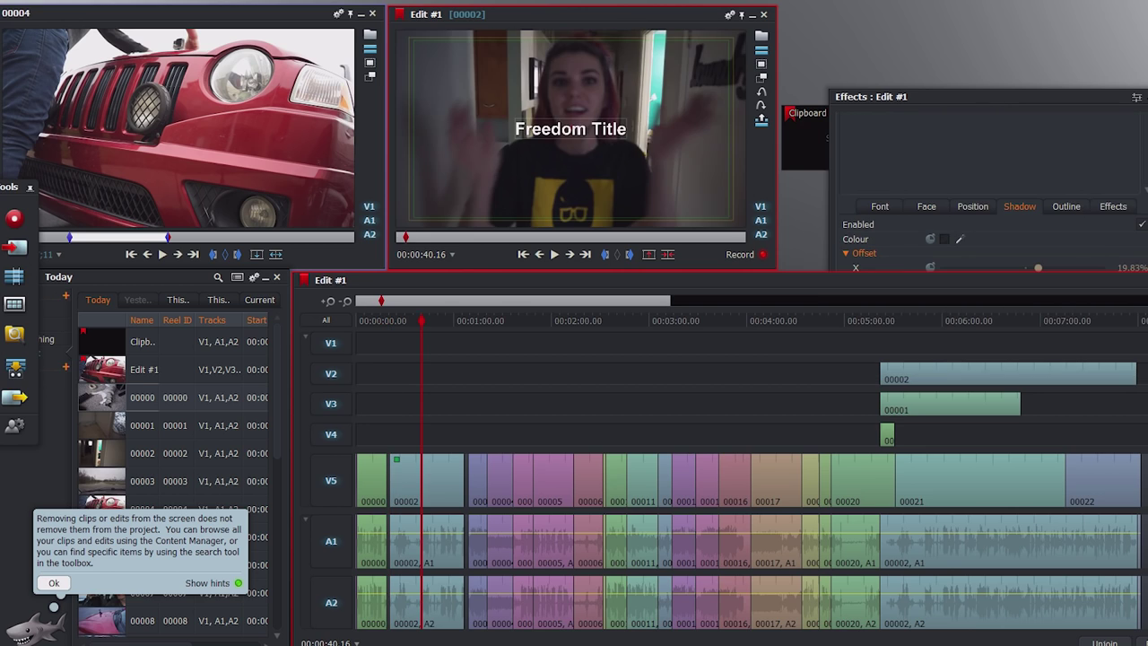
- Move the title to the upper-left corner of the video frame and play clip 00002 to check it
{"action": "left_click_drag", "start_coordinate": [570, 129], "coordinate": [475, 59]}
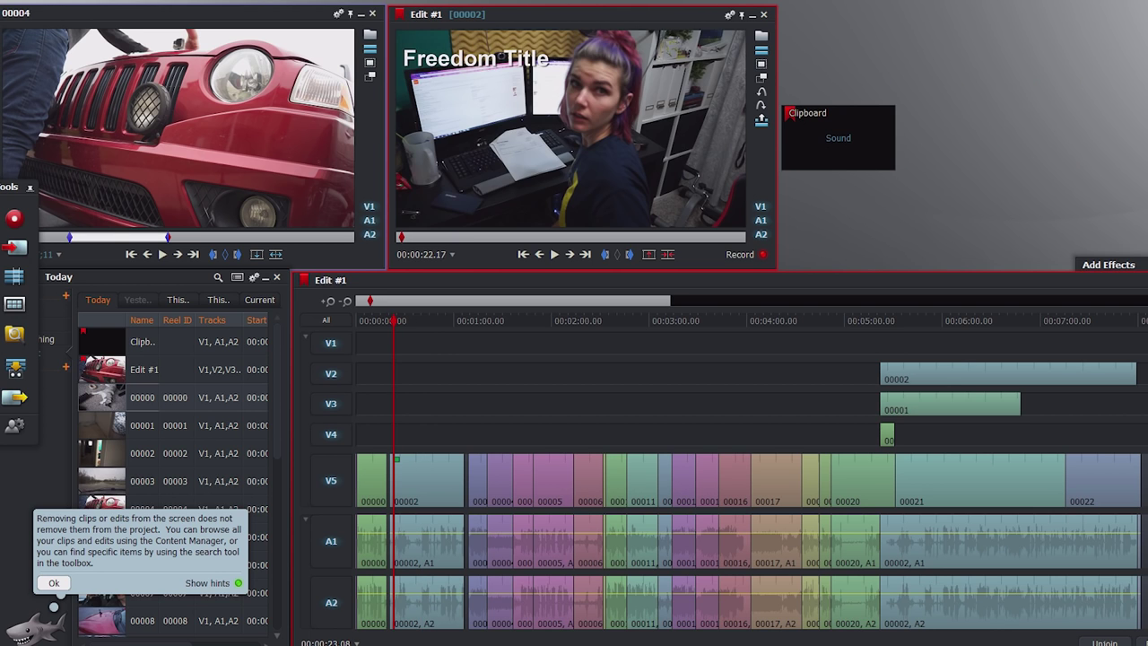
{"action": "left_click_drag", "start_coordinate": [393, 321], "coordinate": [389, 320]}
{"action": "key", "text": "space"}
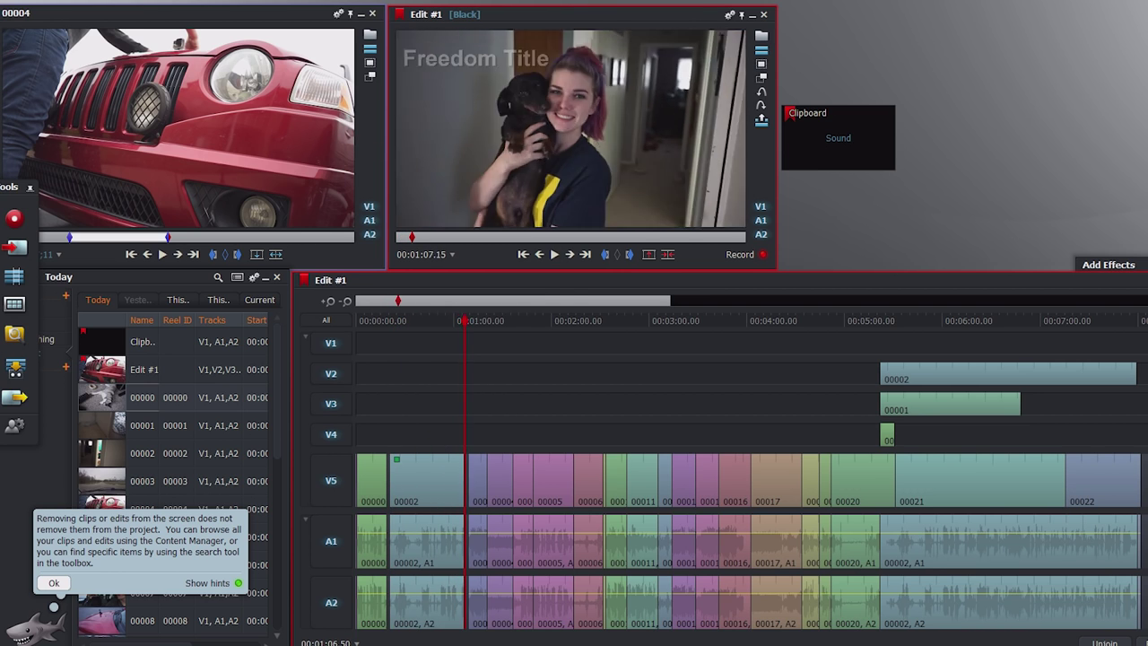
{"action": "key", "text": "space"}
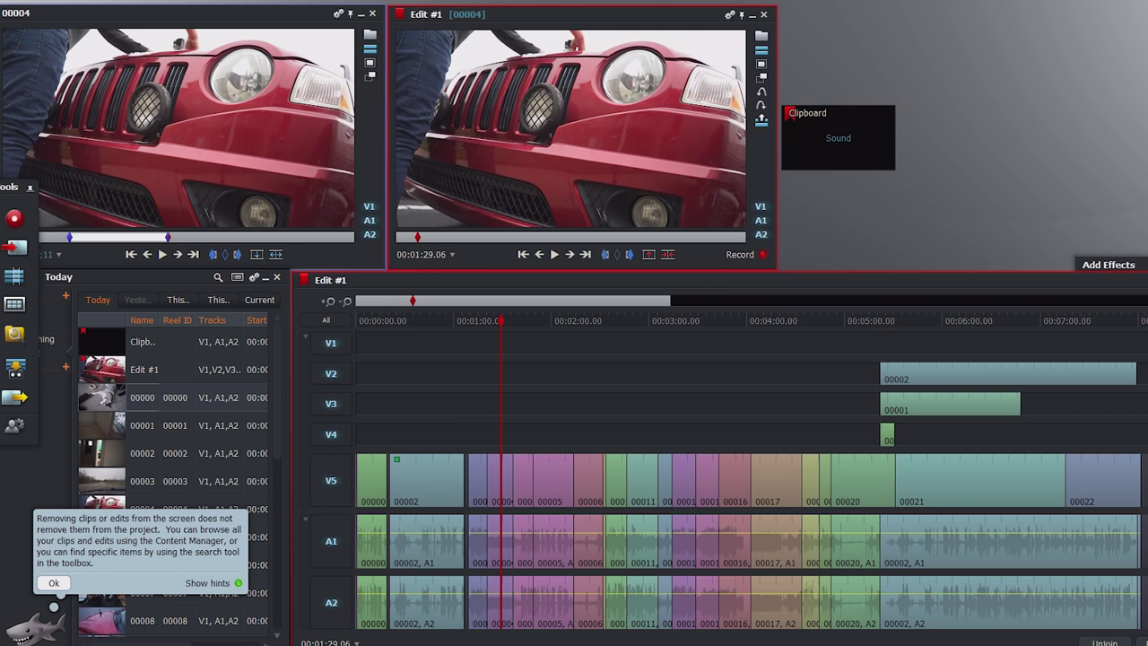
- Add the Colour Correction effect to clip 00004 at 00:01:29.06
{"action": "right_click", "coordinate": [505, 414]}
{"action": "mouse_move", "coordinate": [547, 372]}
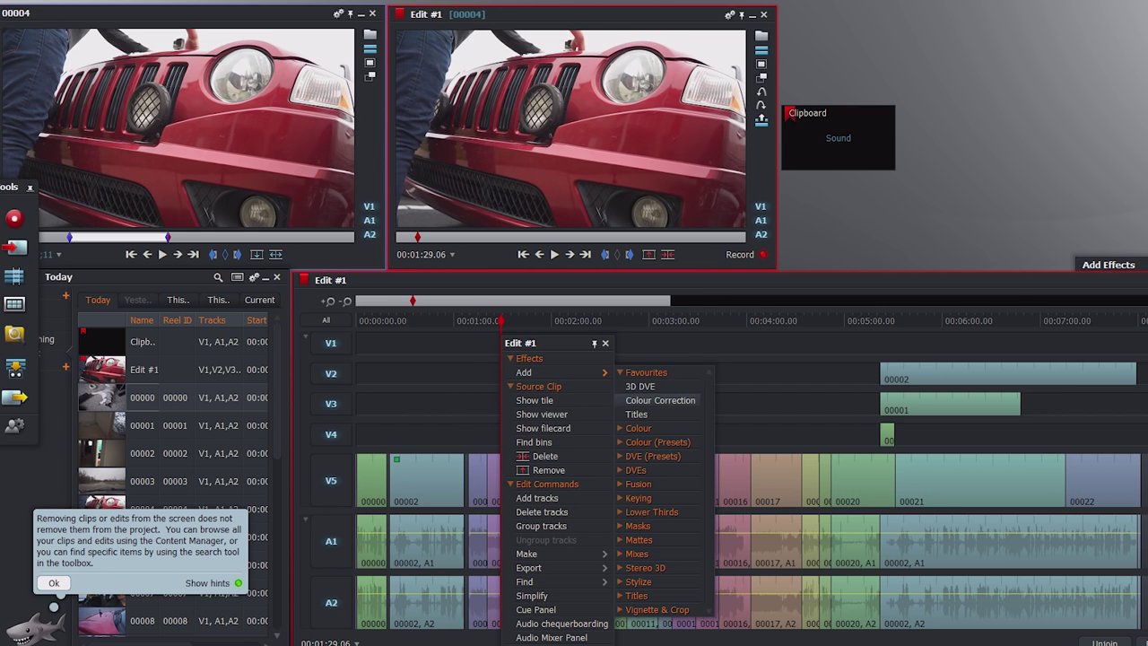
{"action": "left_click", "coordinate": [661, 400]}
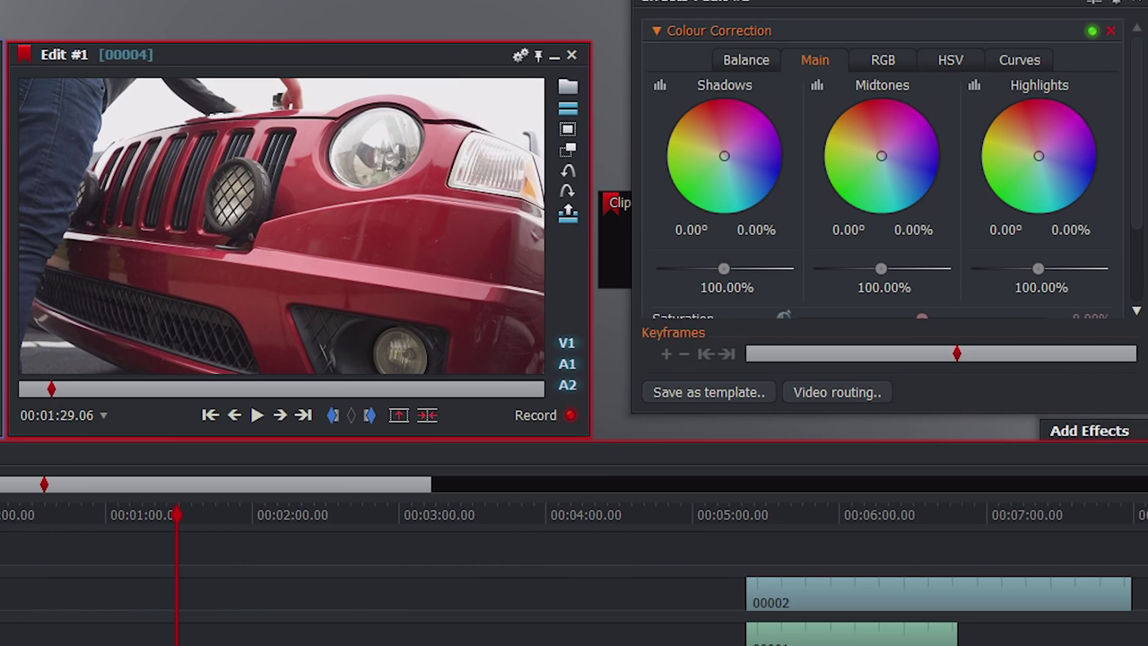
- Adjust the shadows colour wheel of clip 00004 and reshape its red curve in the colour correction
{"action": "left_click_drag", "start_coordinate": [725, 156], "coordinate": [724, 151]}
{"action": "left_click", "coordinate": [1019, 60]}
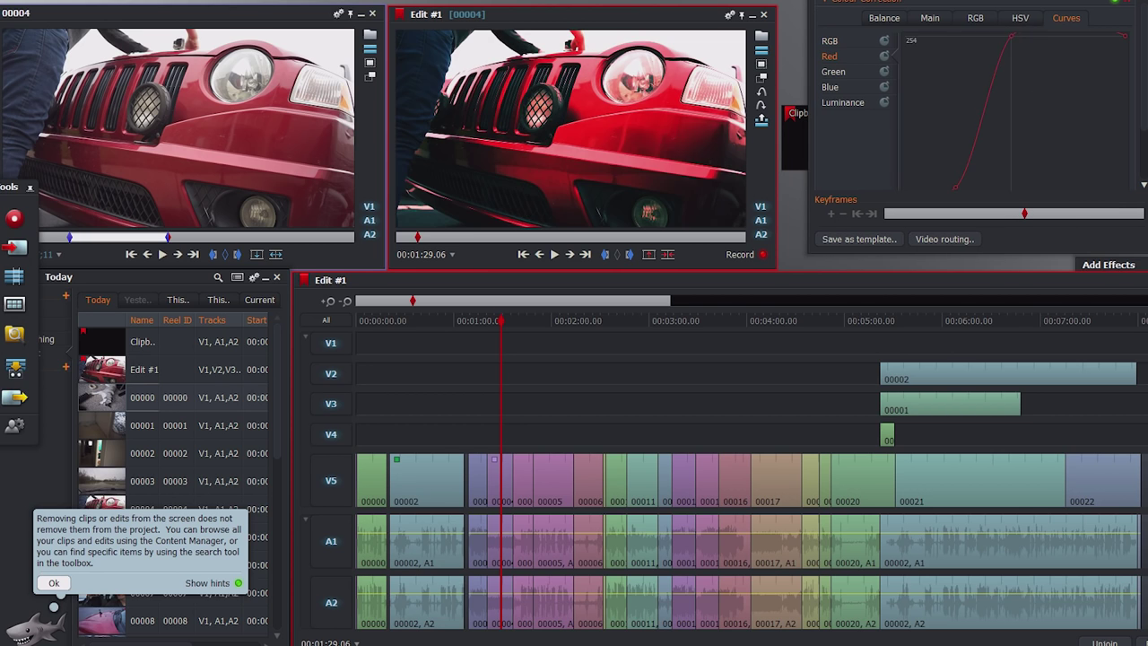
{"action": "left_click_drag", "start_coordinate": [1017, 38], "coordinate": [1084, 52]}
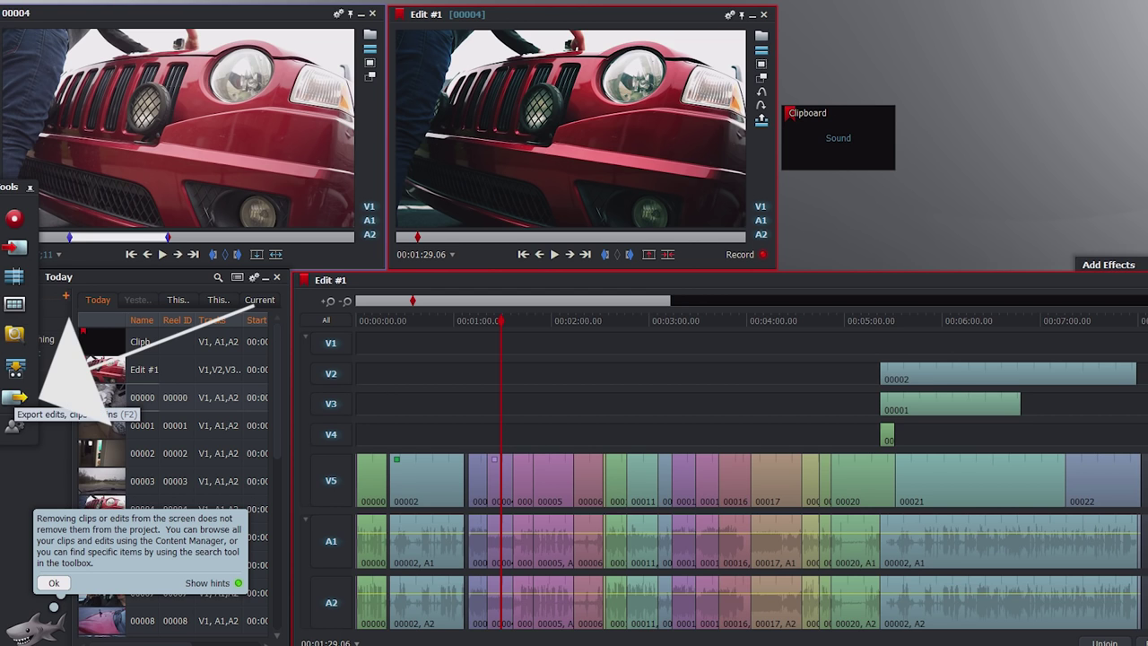
- Export Edit #1 in the YouTube (H.264/MP4) format at 59.94 fps and 720p to the Documents folder
{"action": "left_click", "coordinate": [15, 396]}
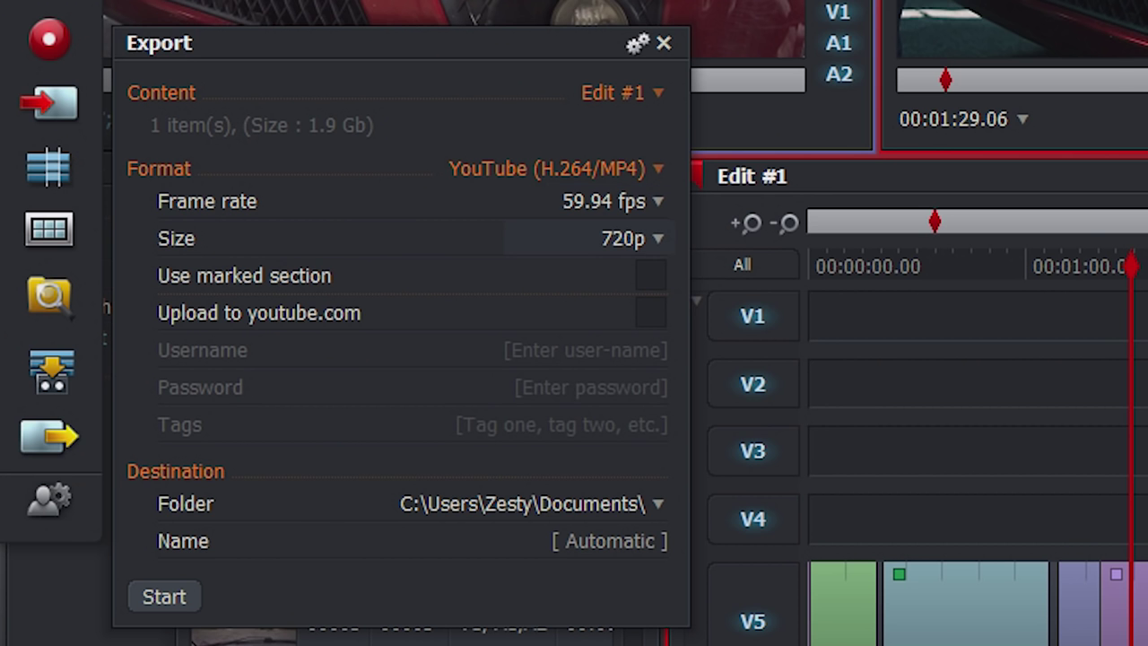
{"action": "left_click", "coordinate": [623, 239]}
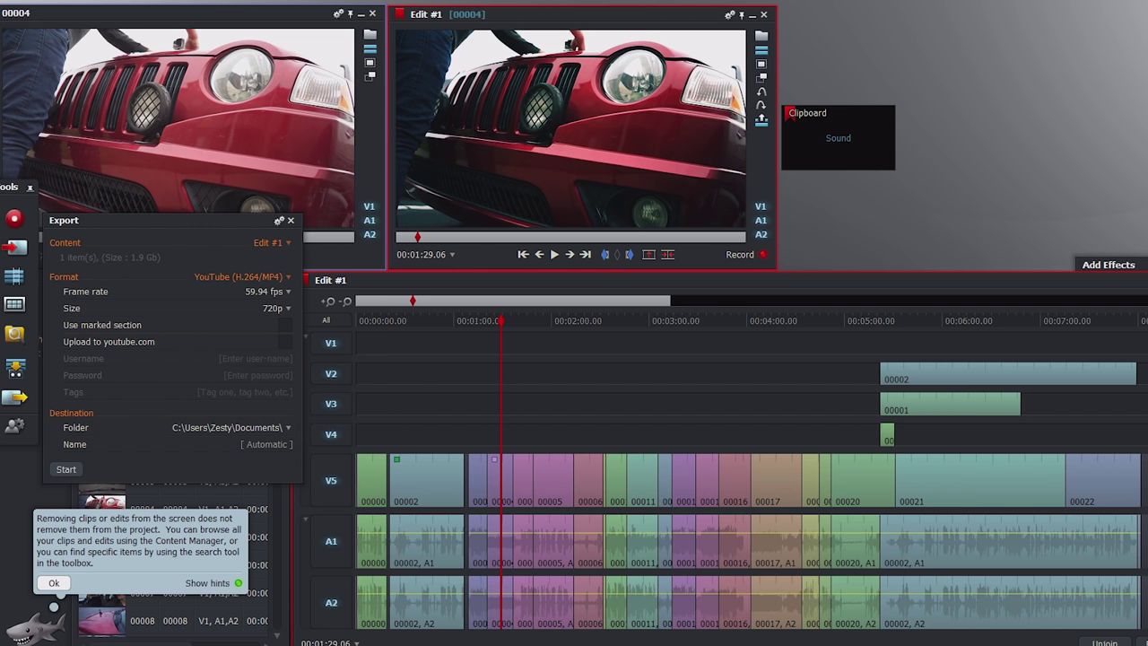
{"action": "left_click", "coordinate": [65, 469]}
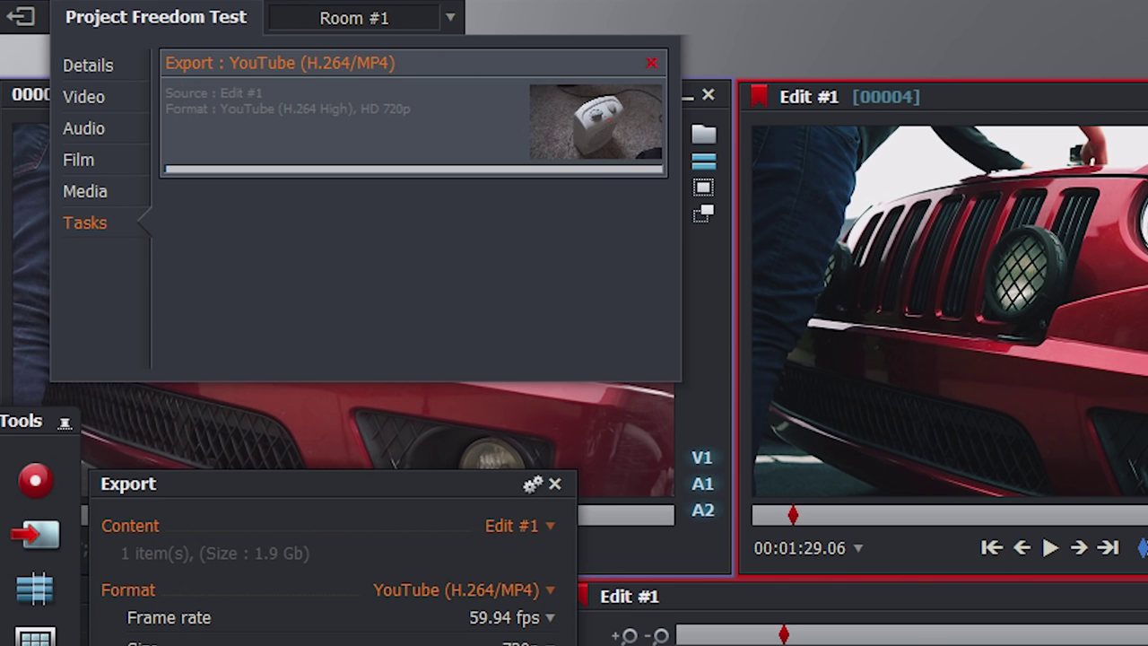